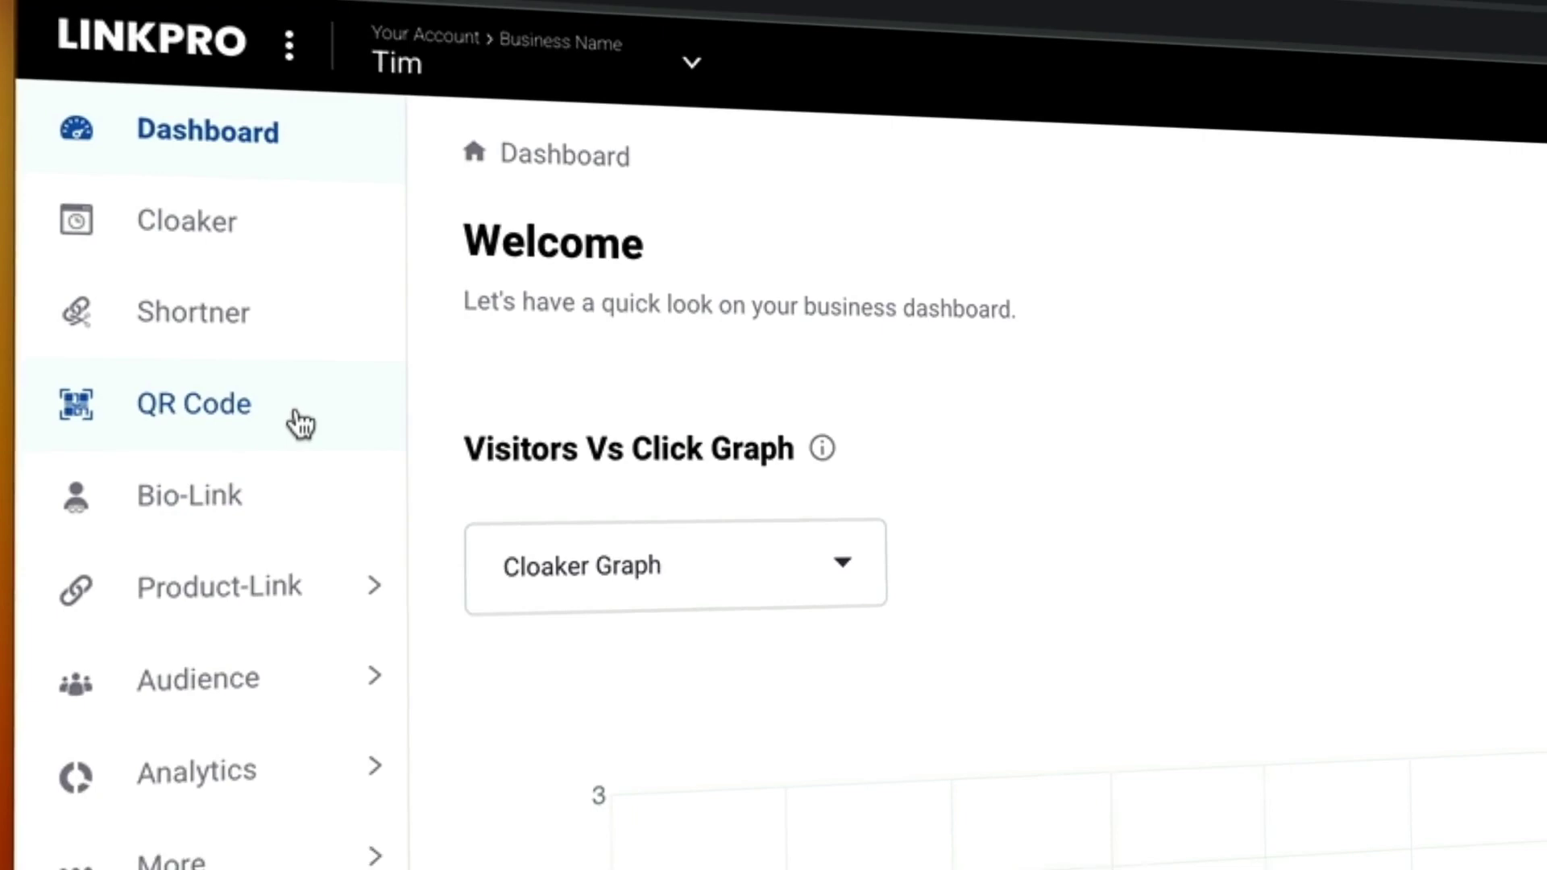
Expand the Product-Link section in the sidebar to reveal its options.
left_click(145, 370)
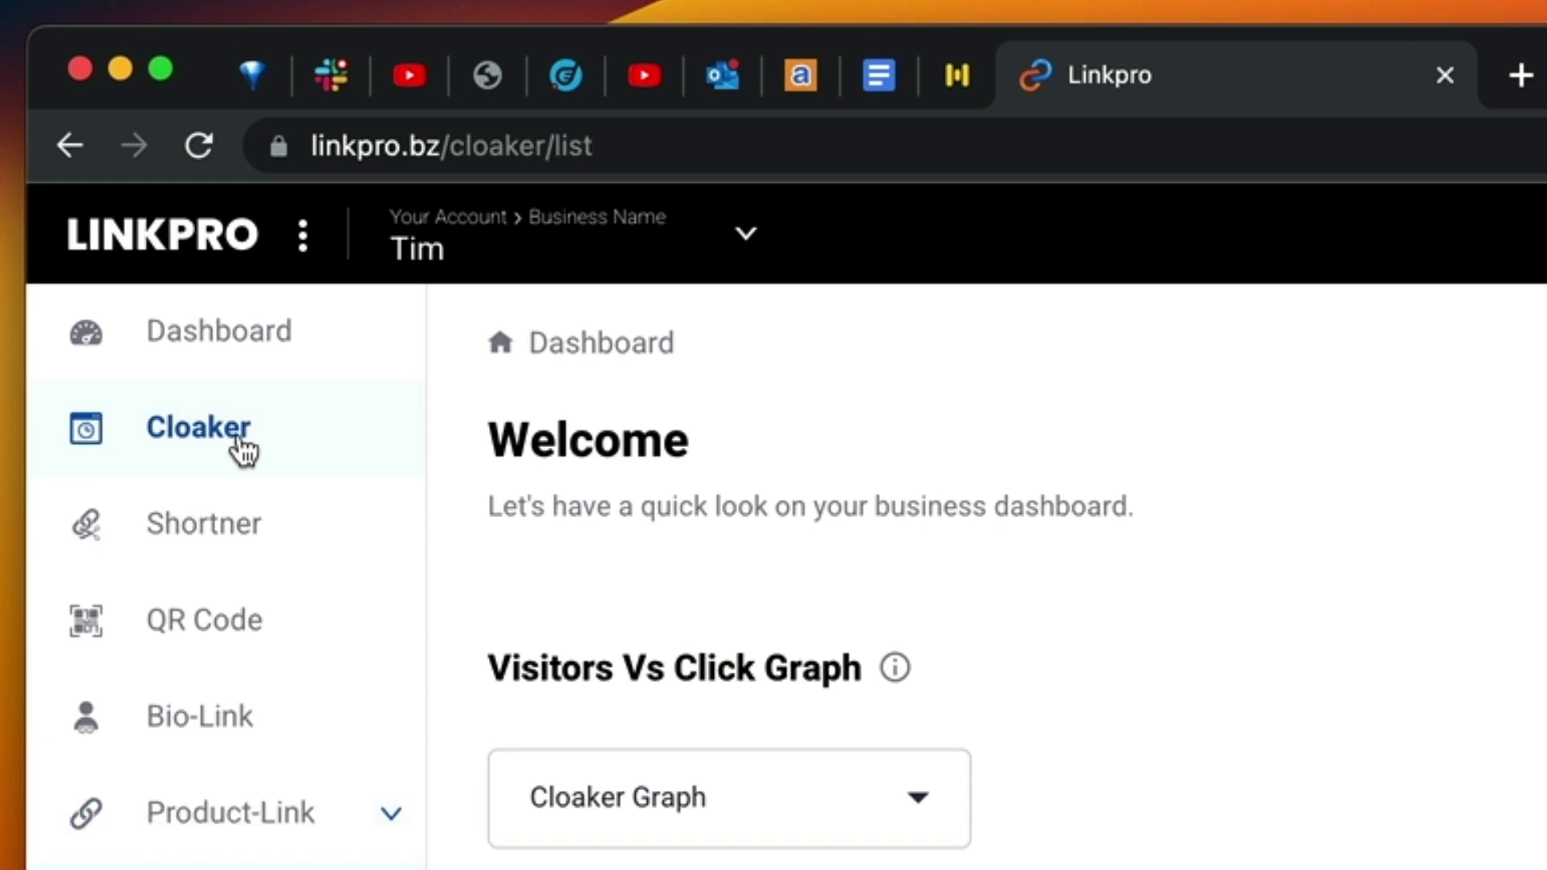
Create a cloaked link for the jvz8.com address with the slug gptzign and save it.
left_click(244, 447)
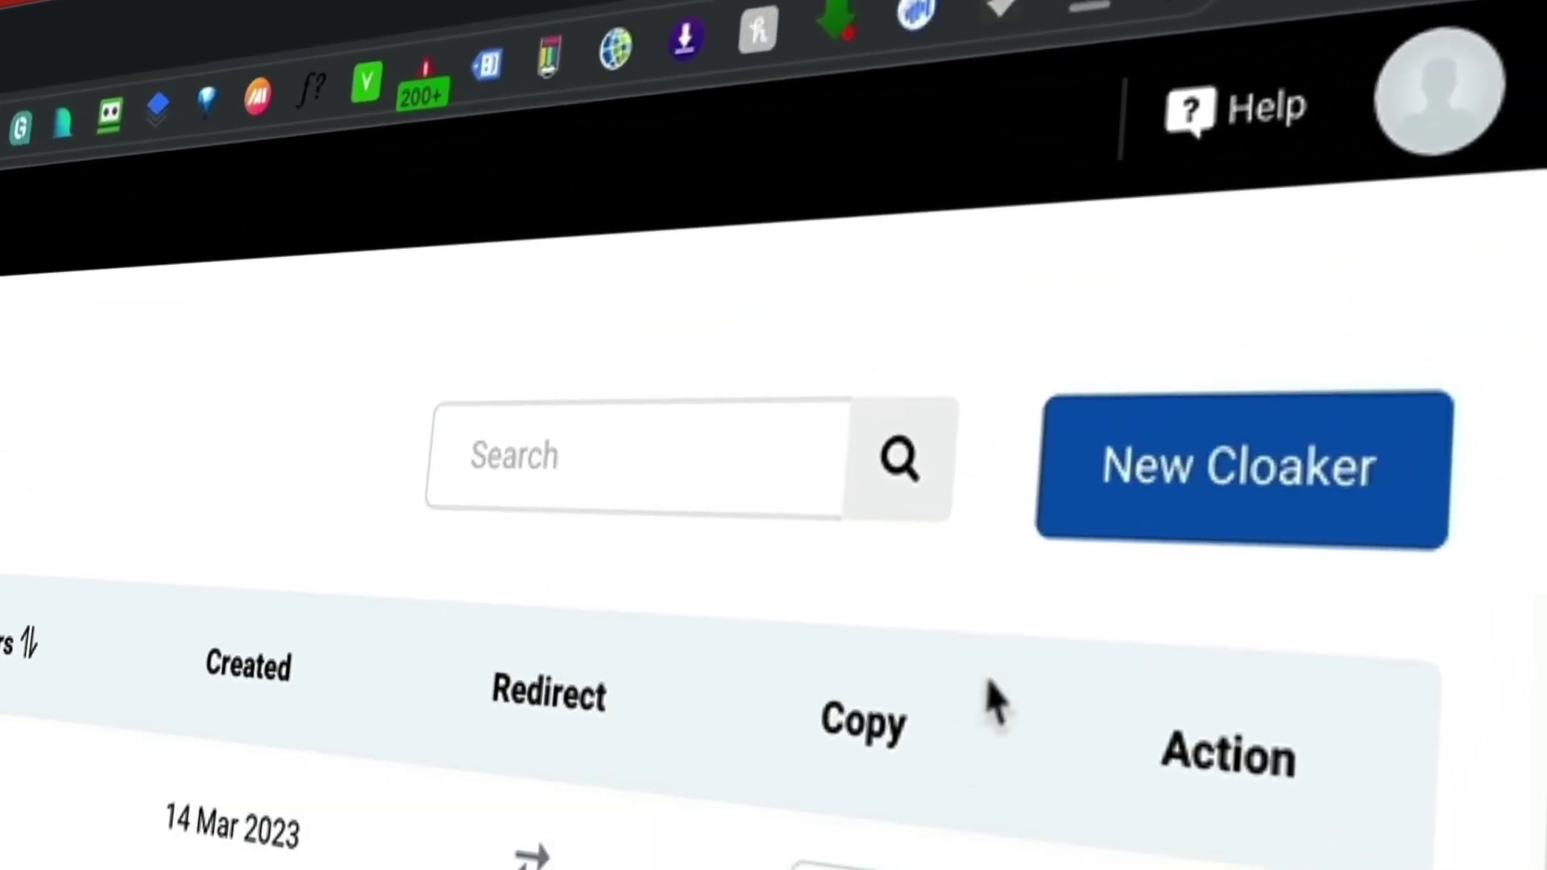
left_click(1177, 477)
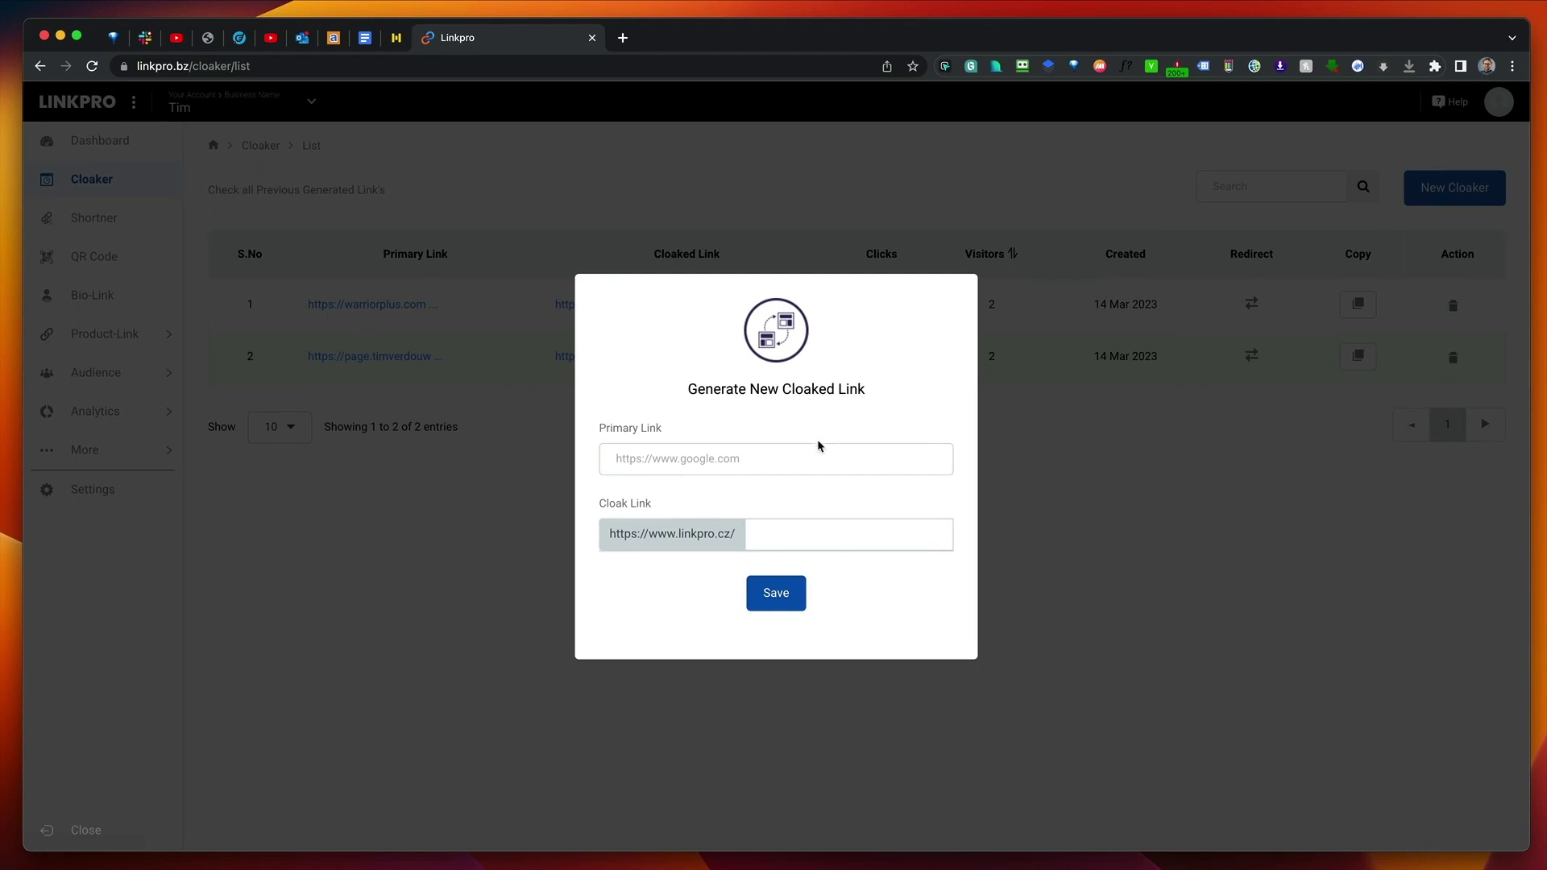
left_click(808, 536)
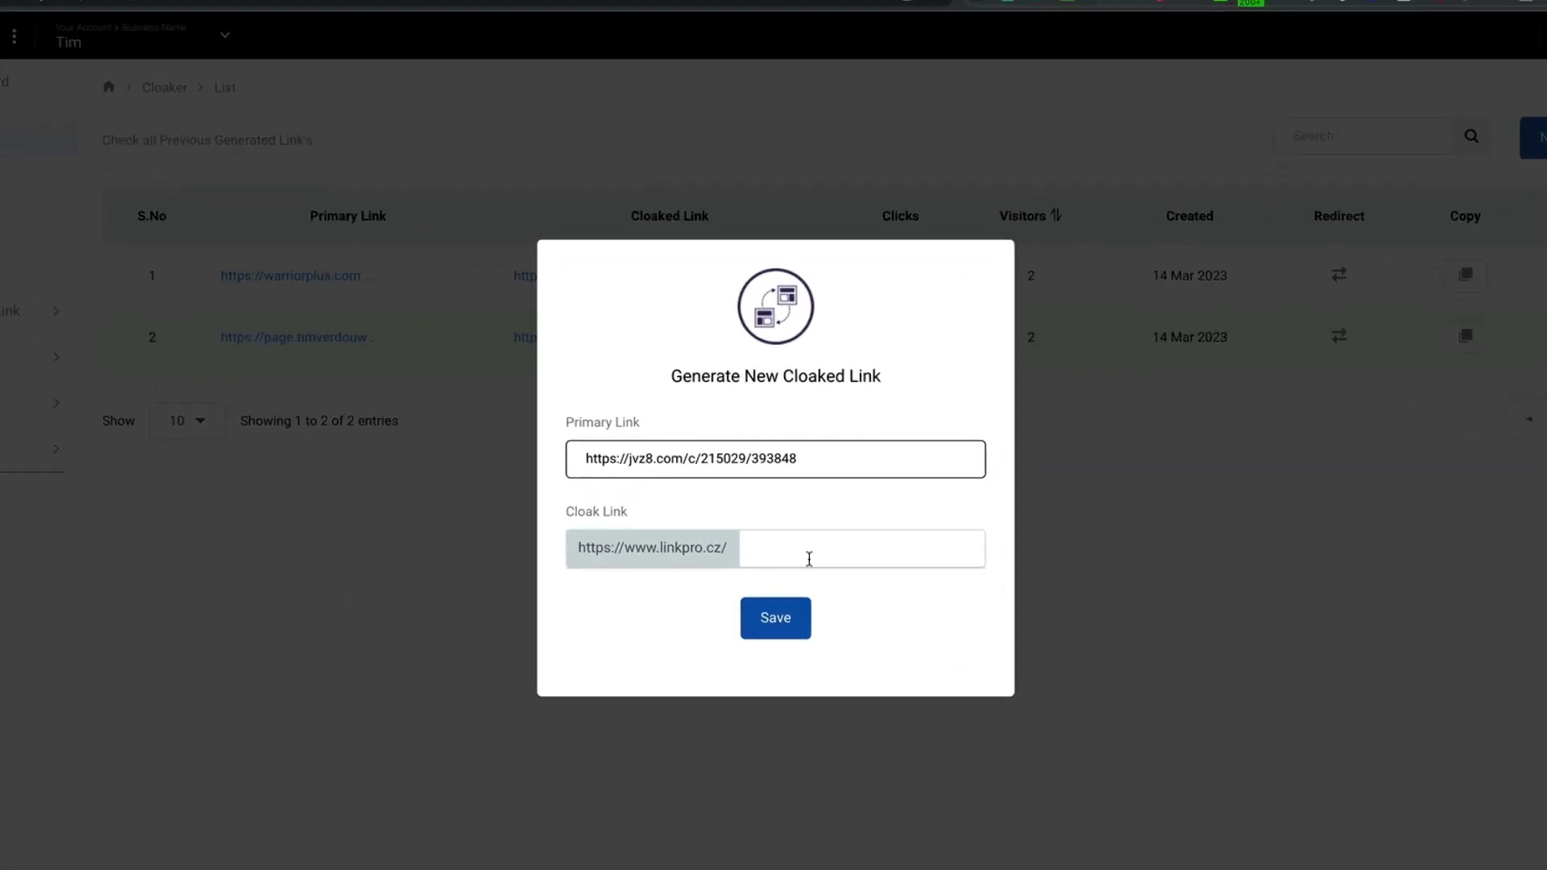
type("gptzign")
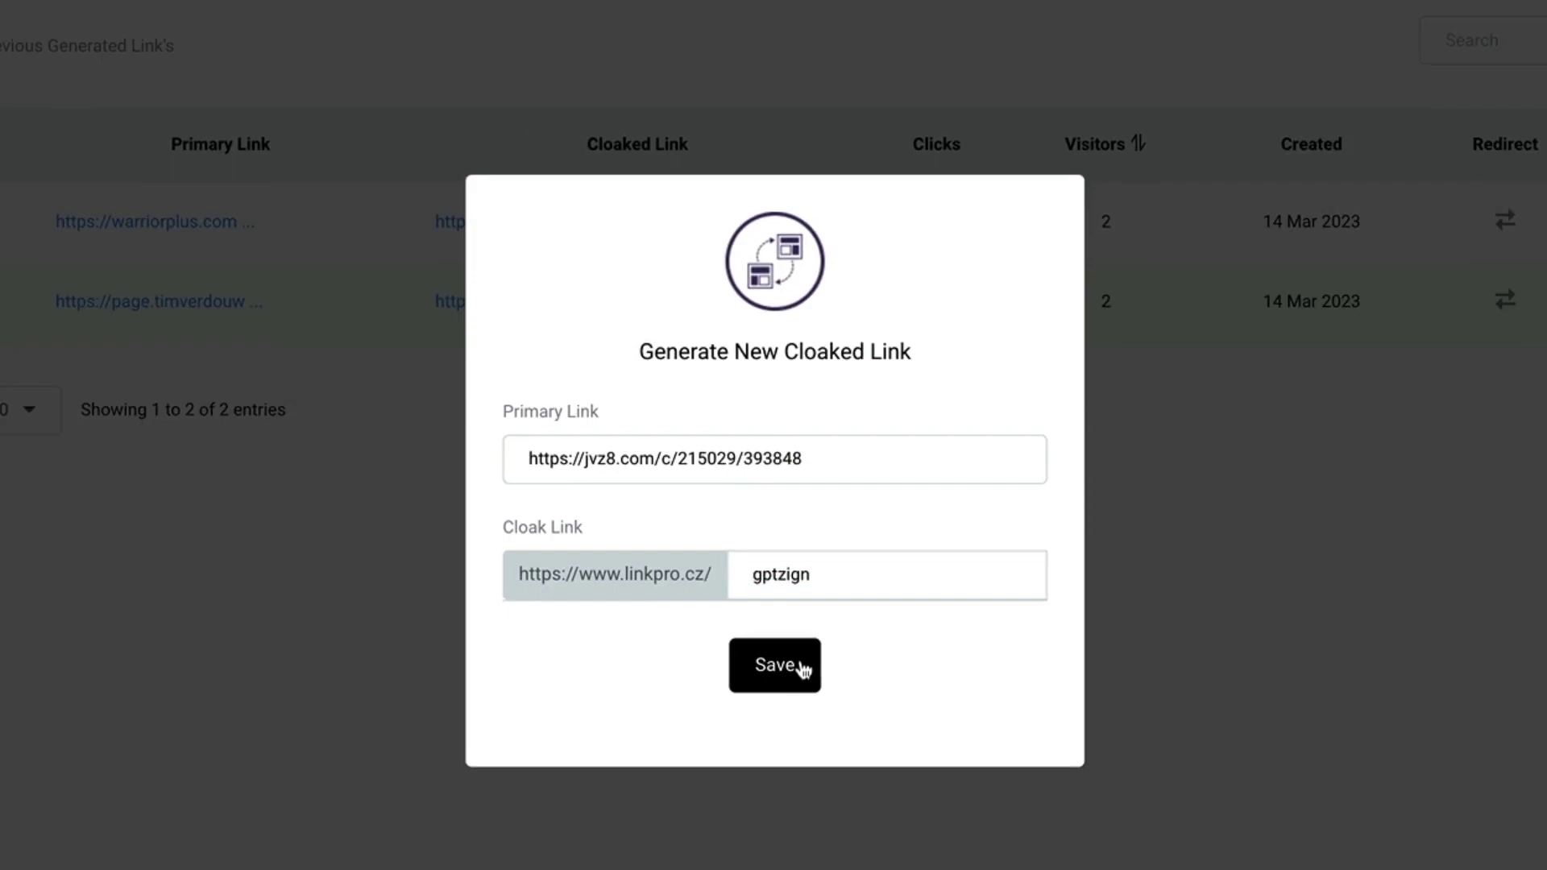
left_click(819, 798)
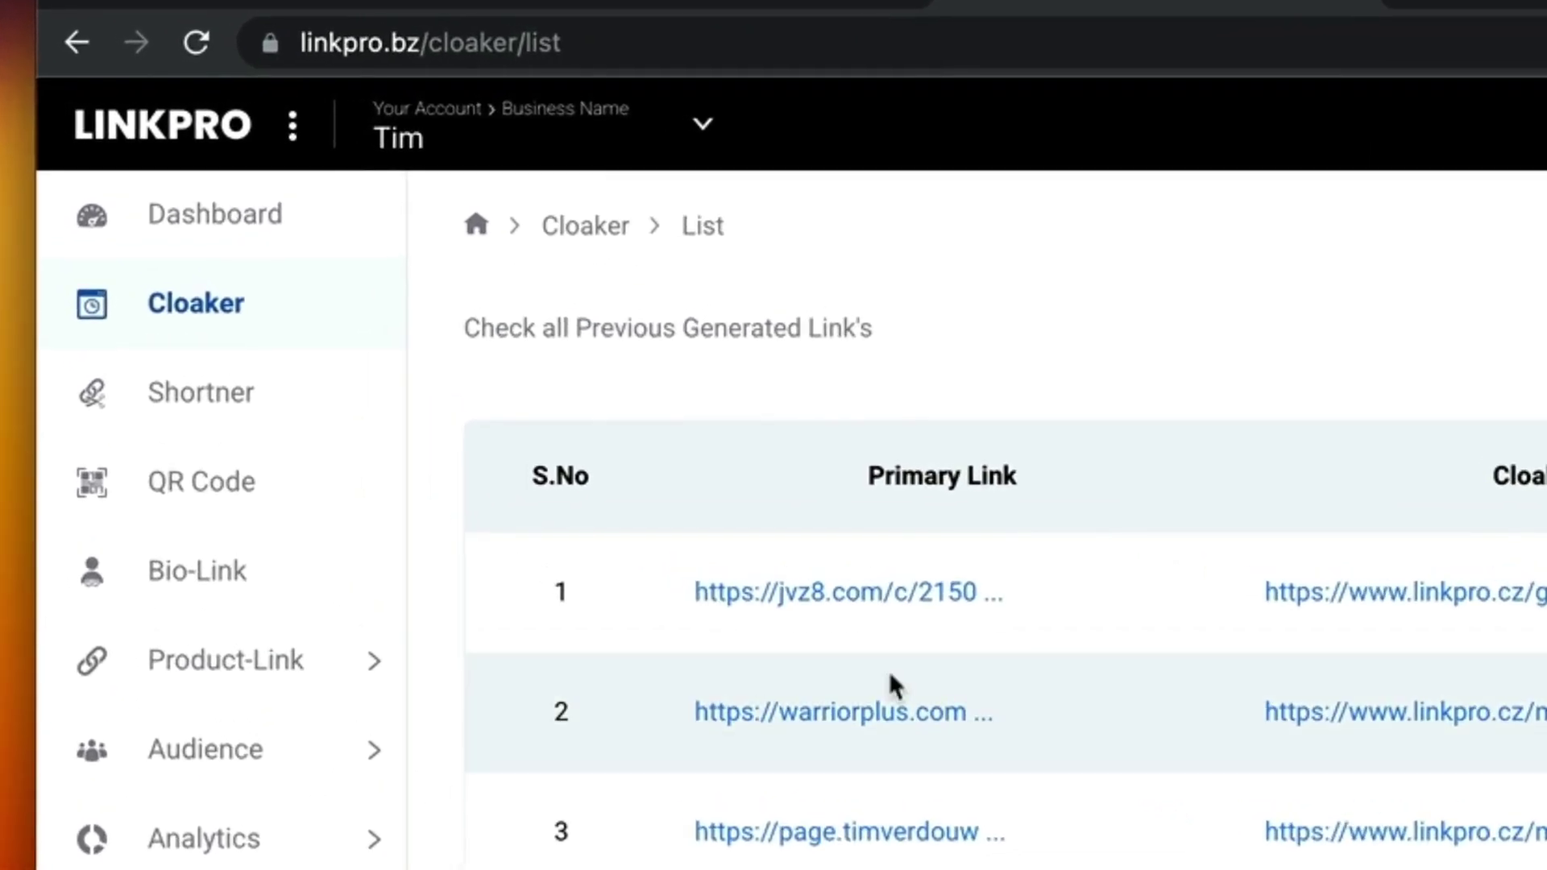
Generate a short link for the pasted TechCrunch cast-ai article address.
left_click(208, 400)
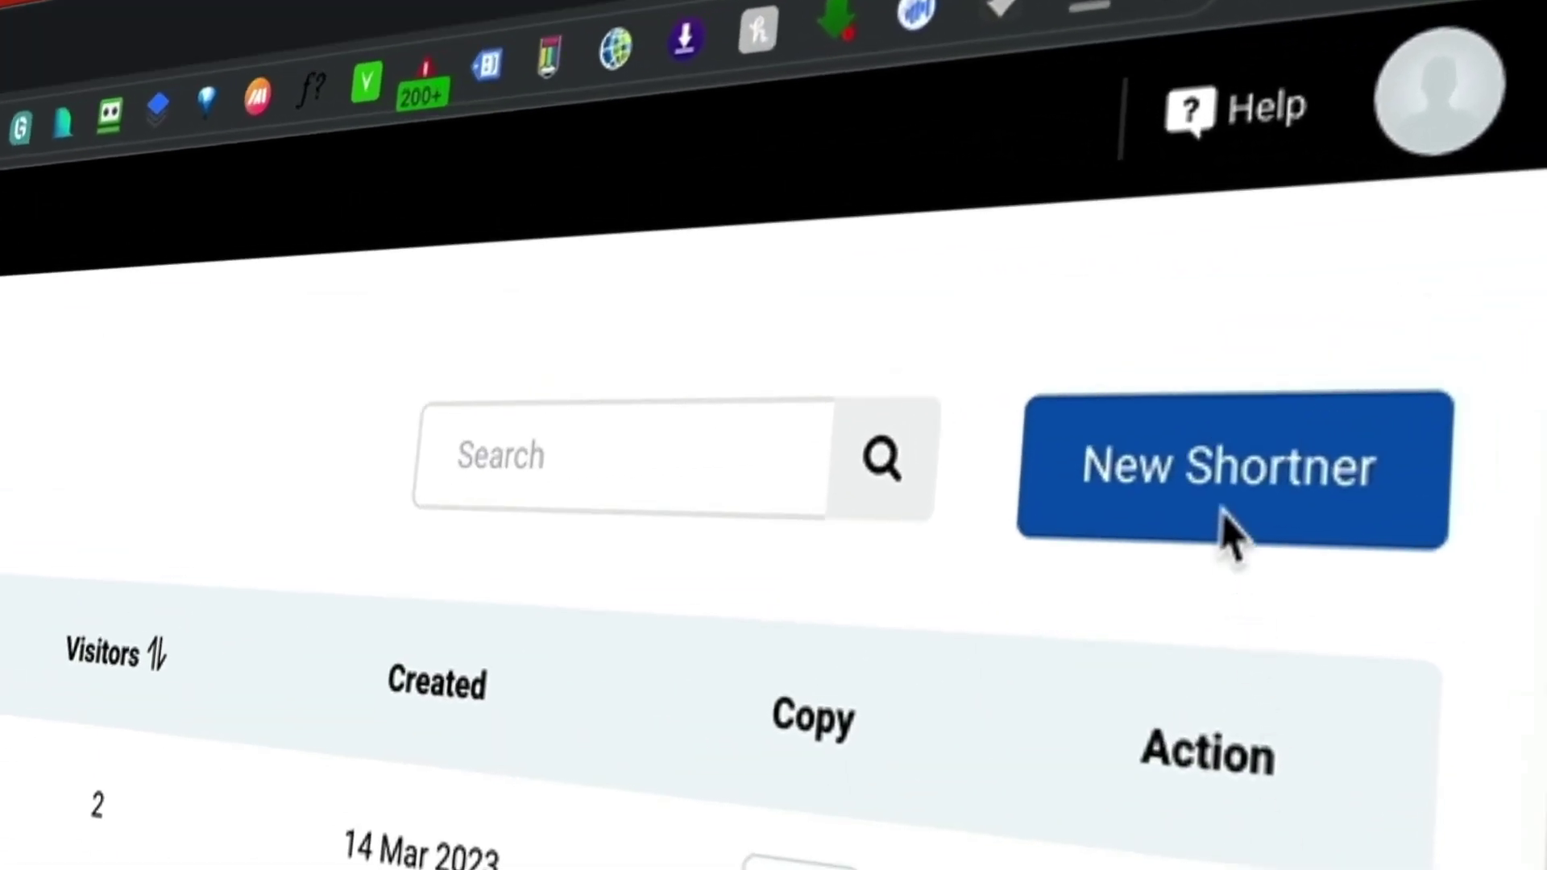
left_click(1151, 531)
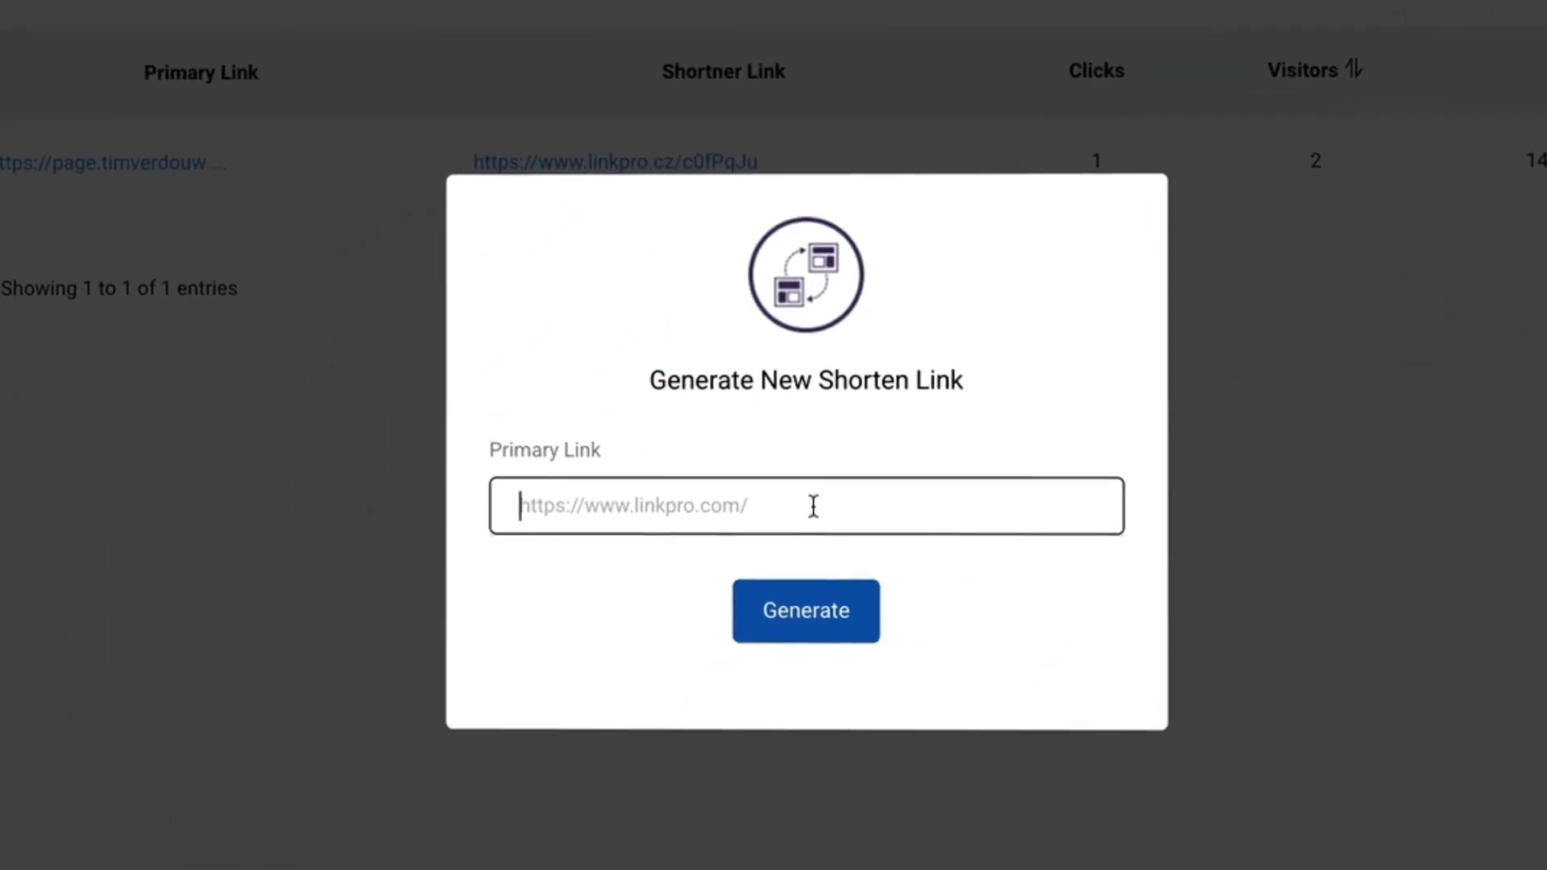
key("ctrl+v")
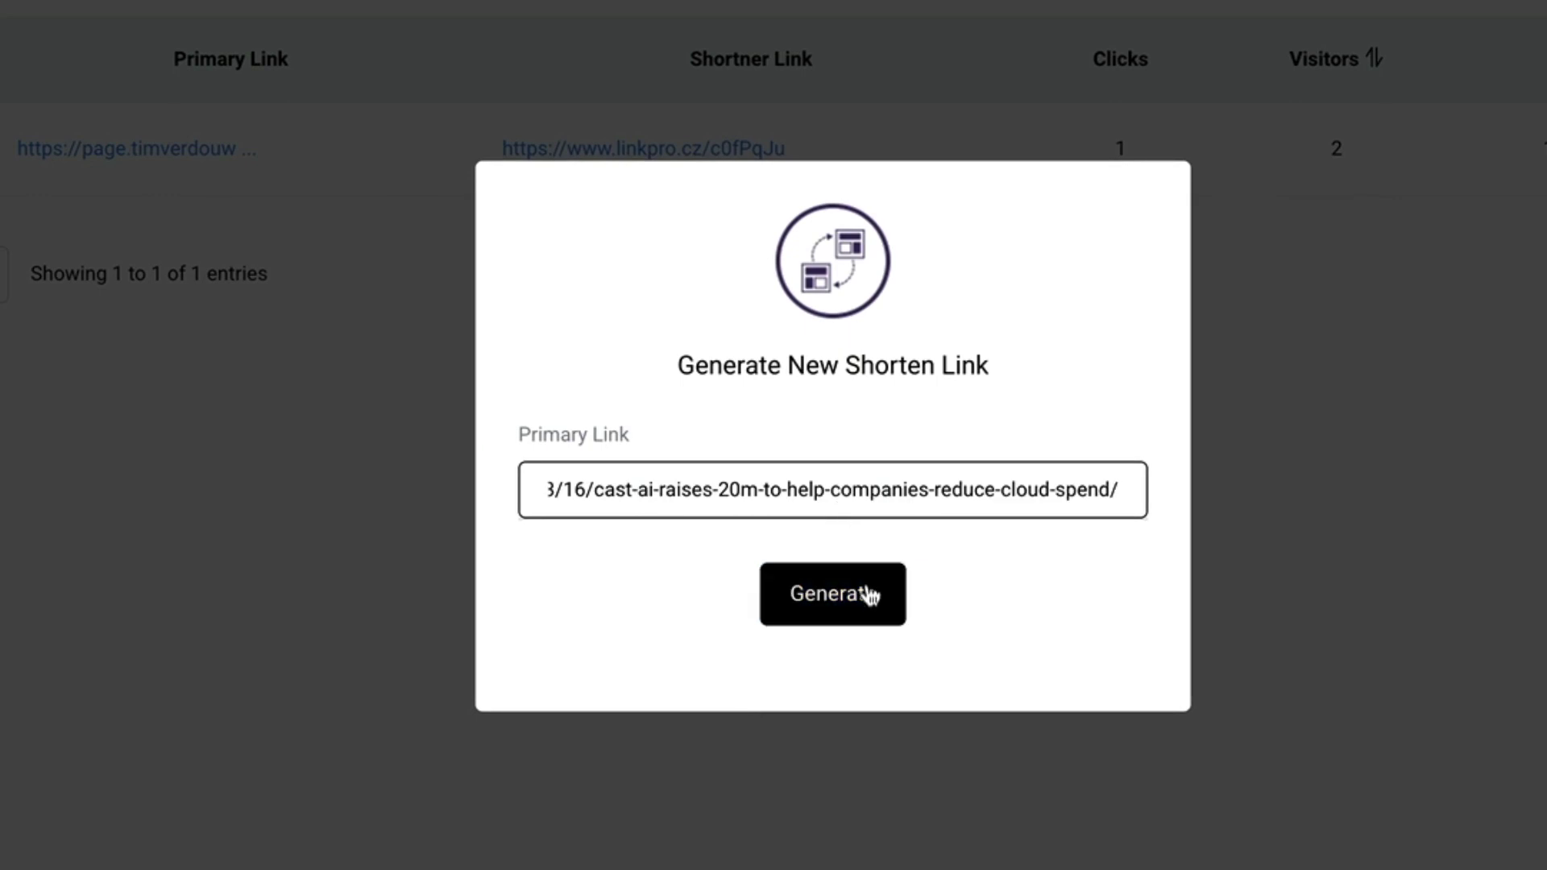
left_click(870, 595)
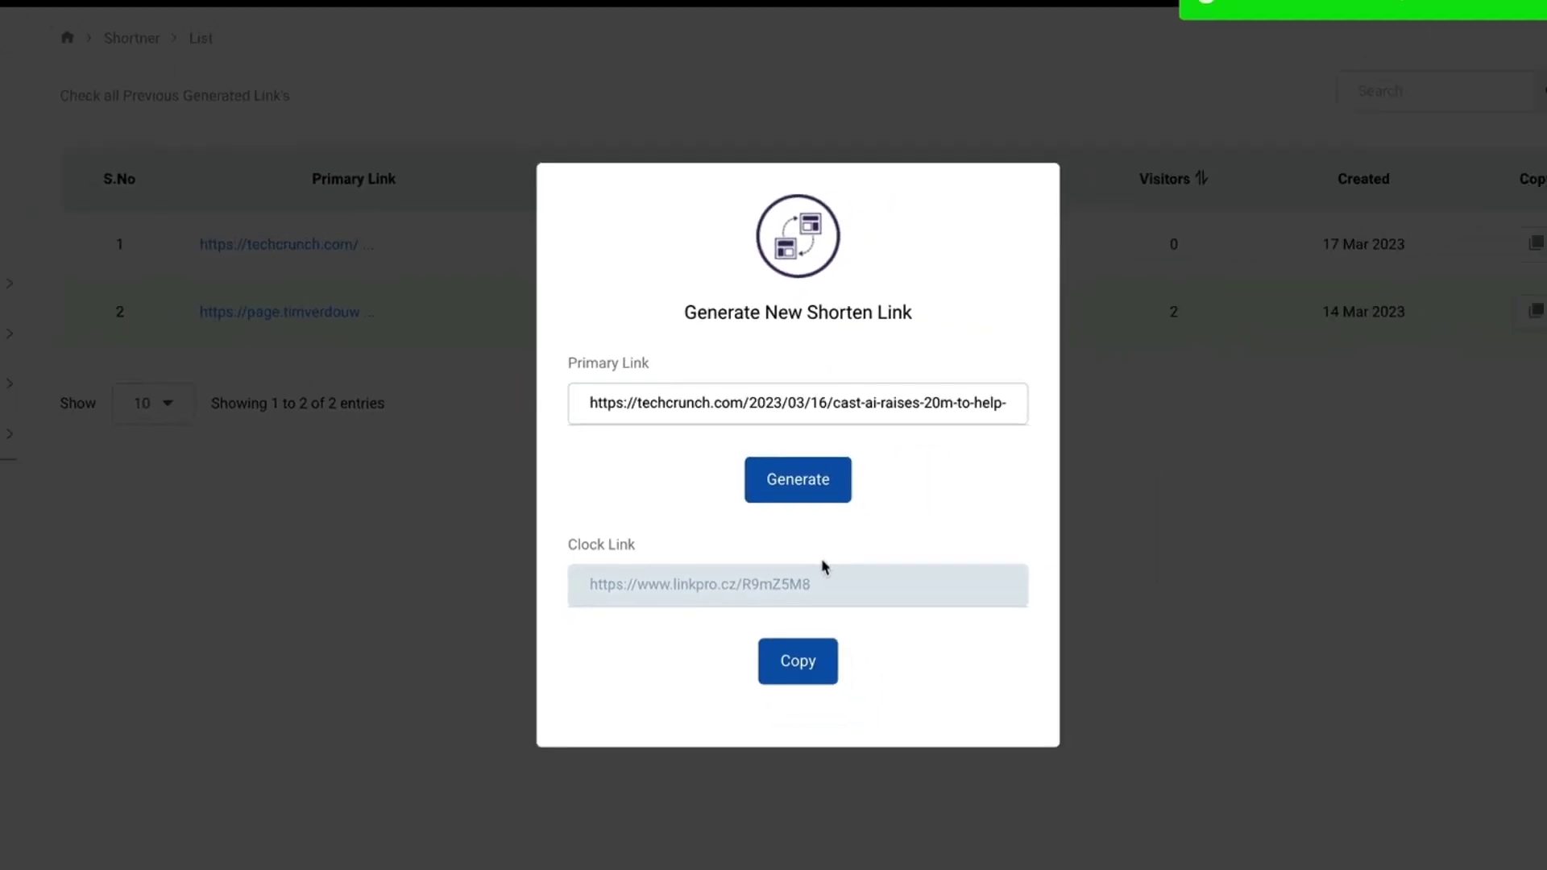
left_click(229, 532)
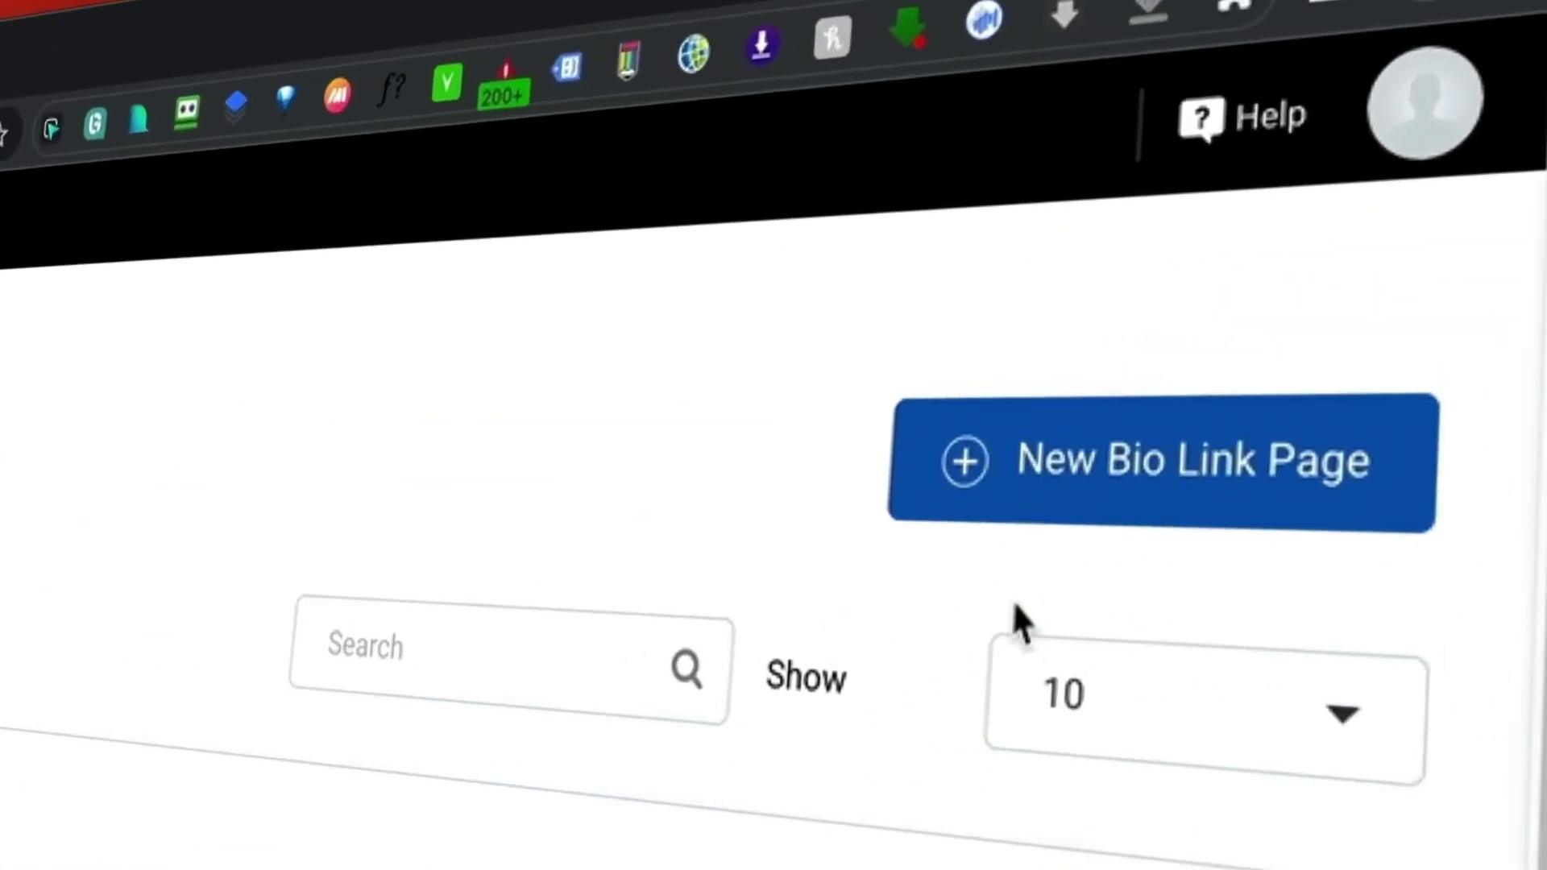
Create a bio page named Demo 4 and preview the BL10-Gym template.
left_click(1068, 551)
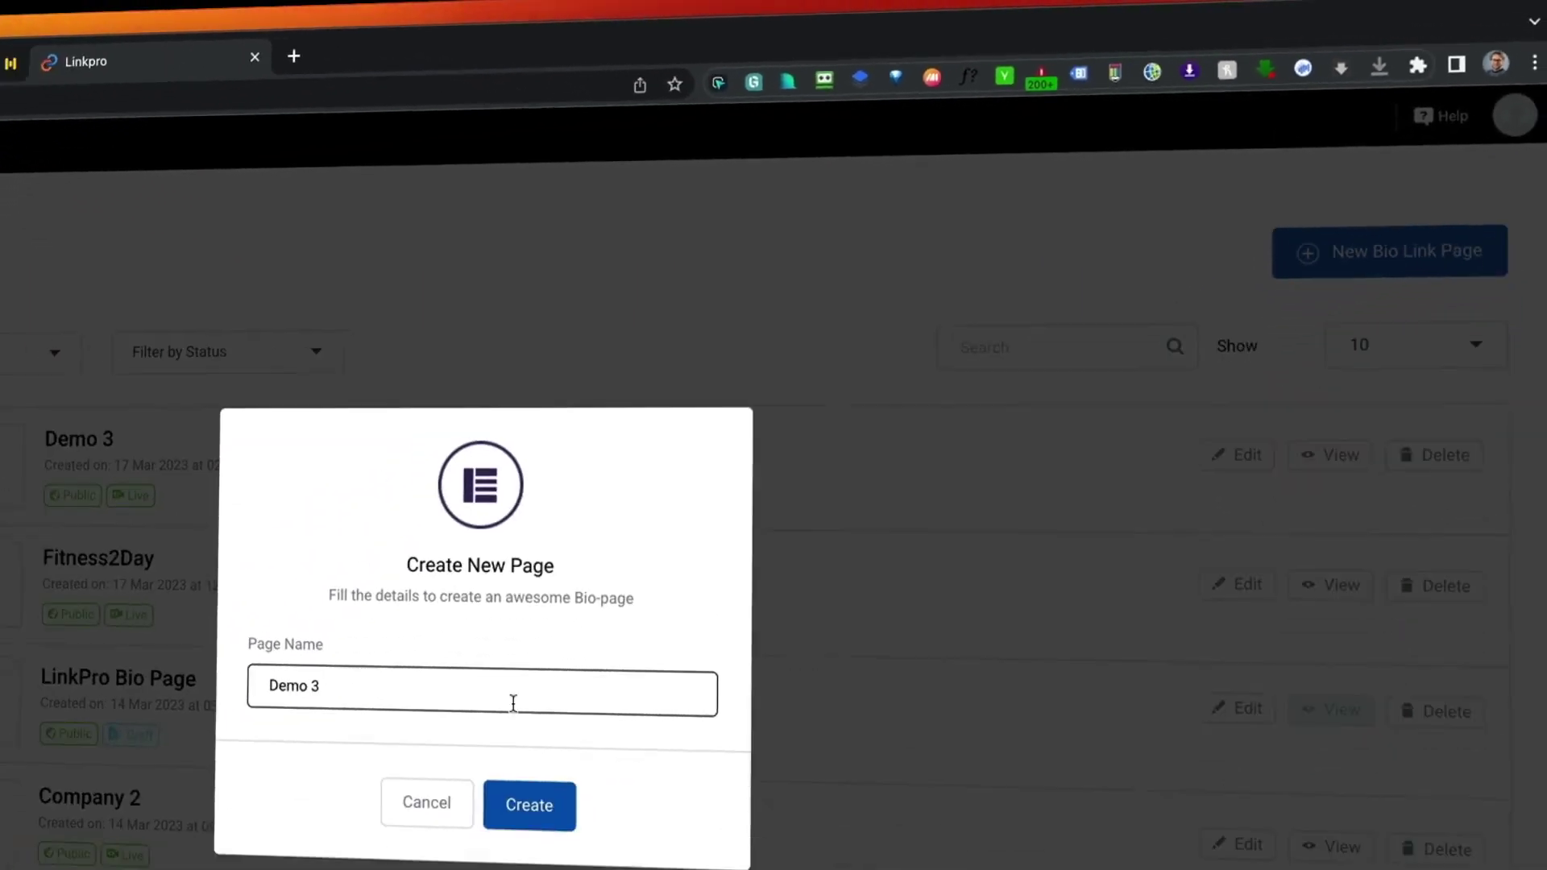
key("BackSpace")
type("4")
left_click(529, 805)
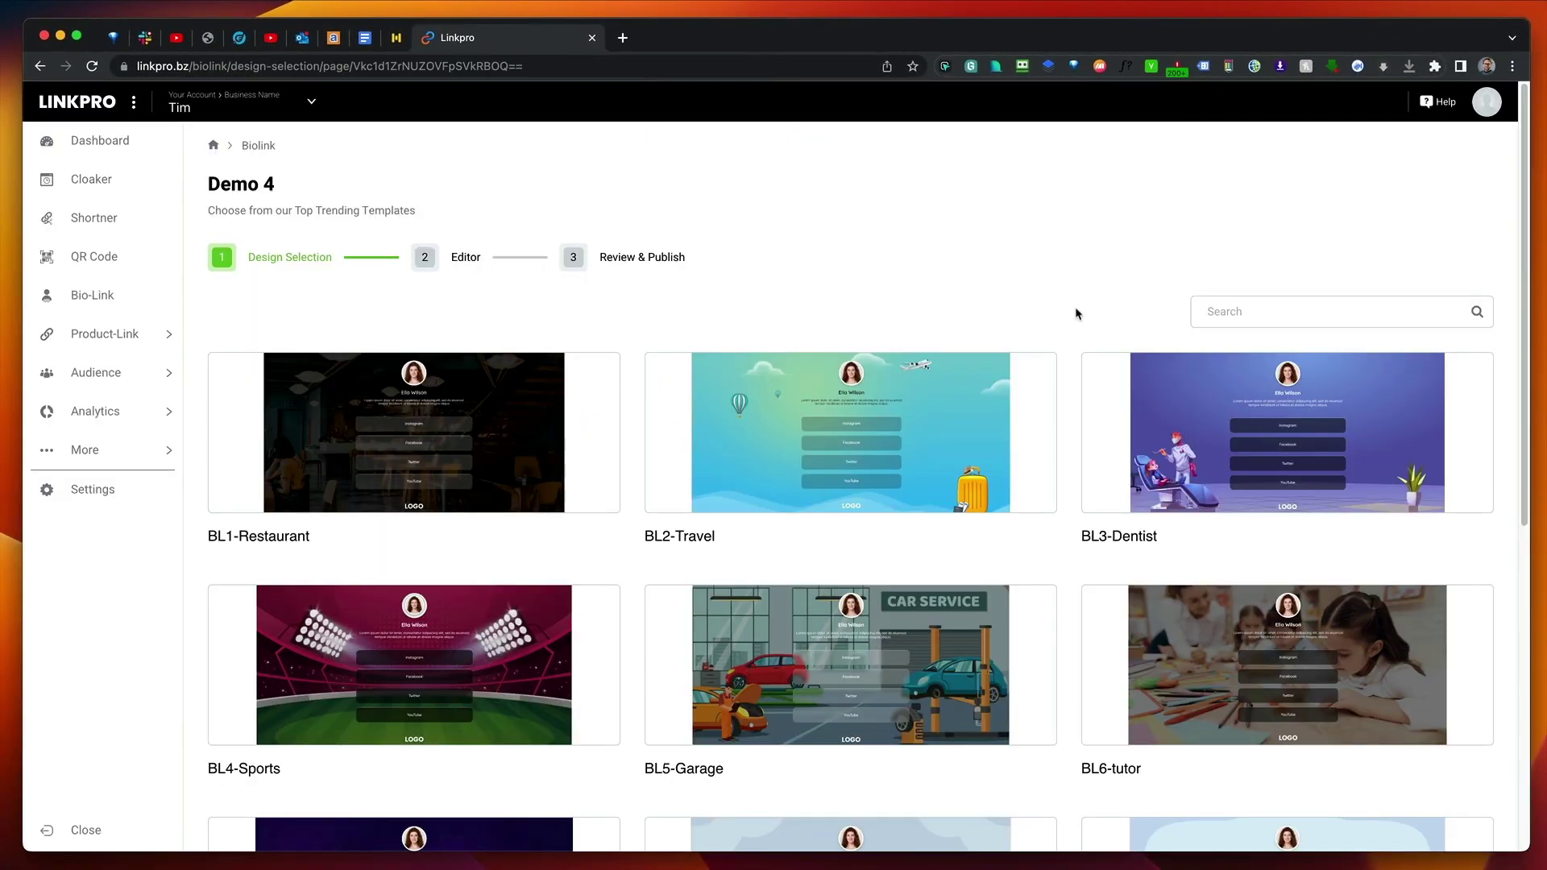
scroll(1075, 313, "down", 4)
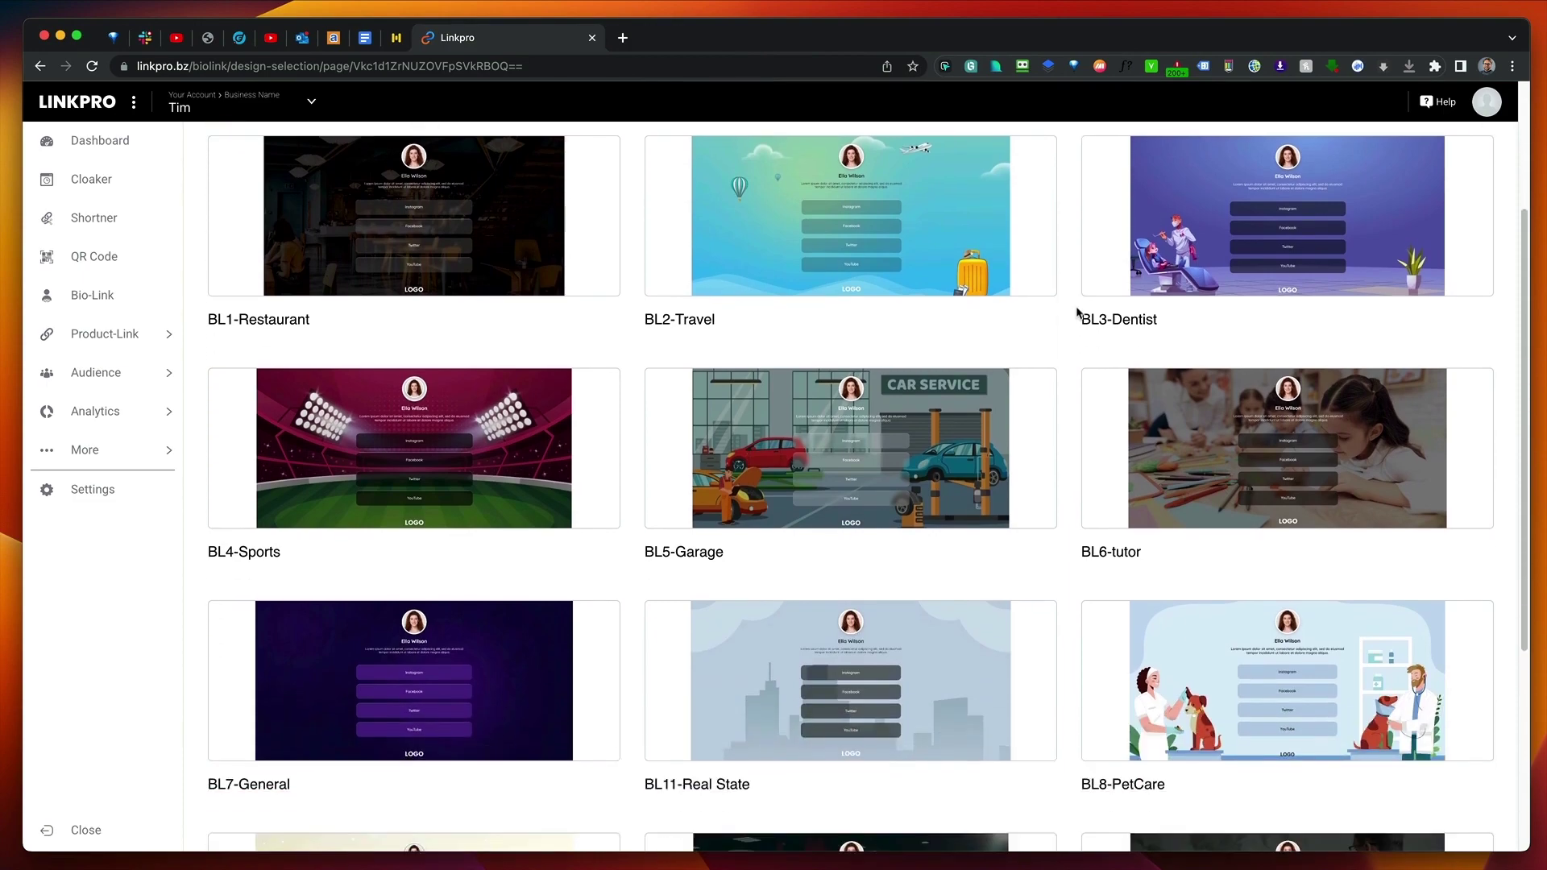
scroll(1077, 313, "down", 4)
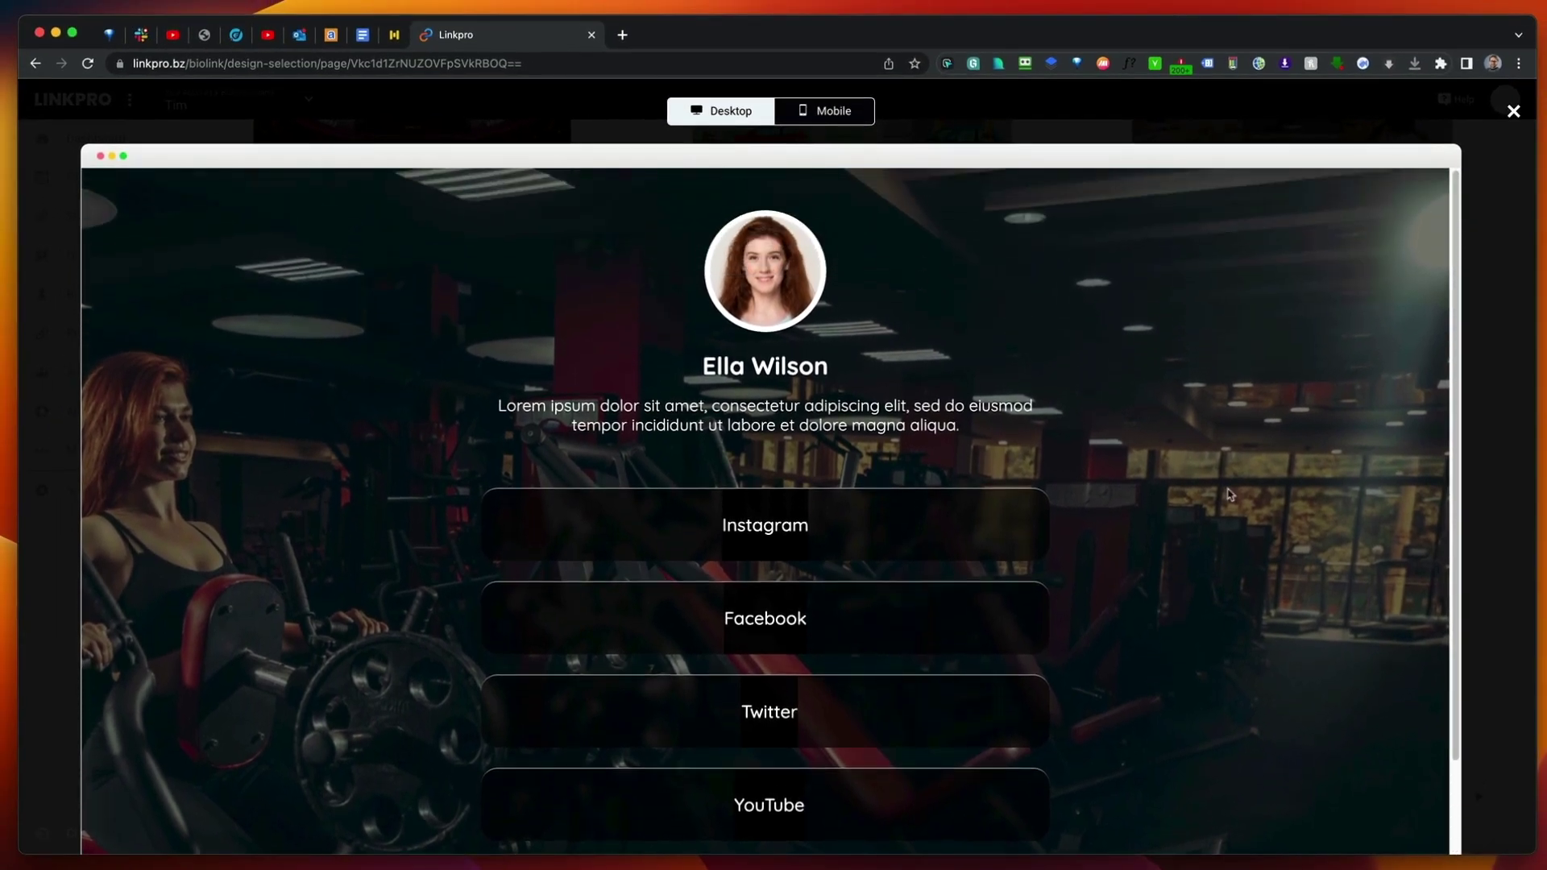
left_click(1513, 112)
mouse_move(852, 602)
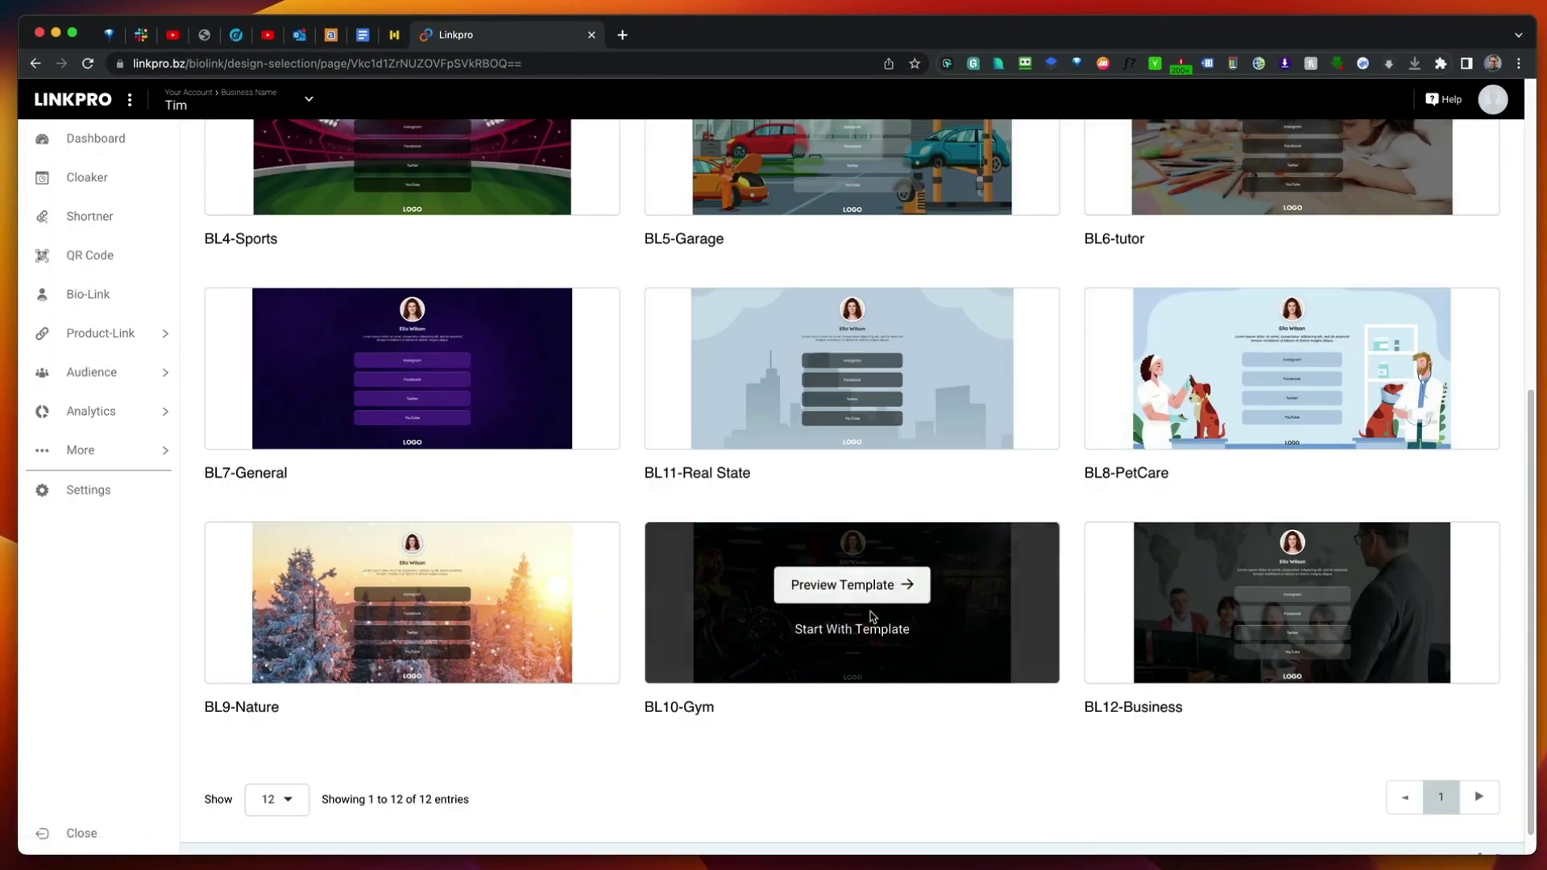
Start Demo 4 from the BL10-Gym template and swap its background for the blue gradient image.
left_click(858, 629)
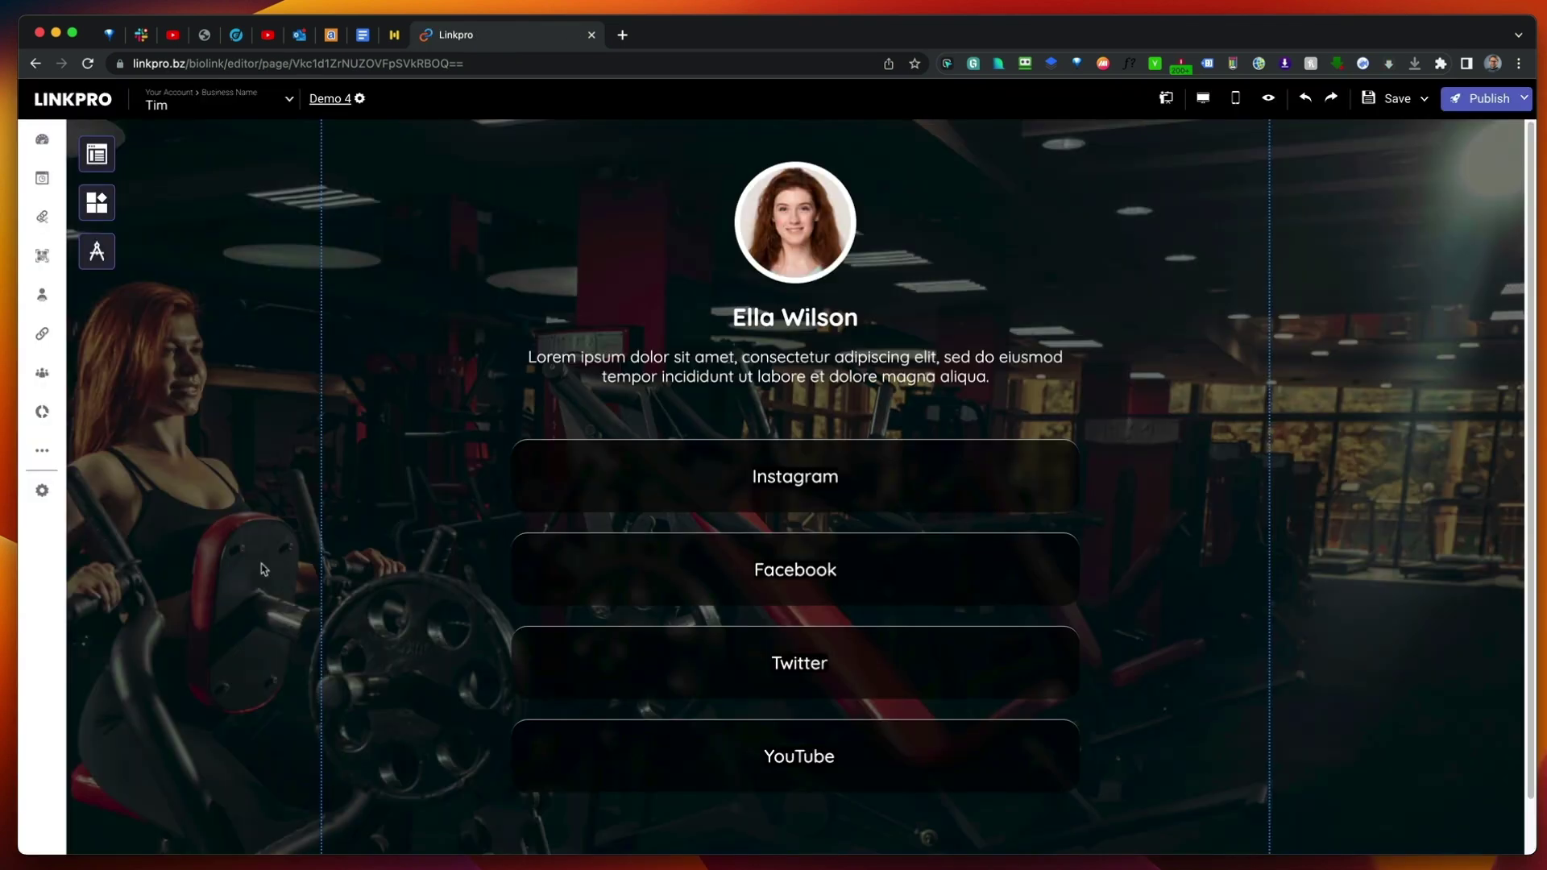
scroll(262, 569, "down", 3)
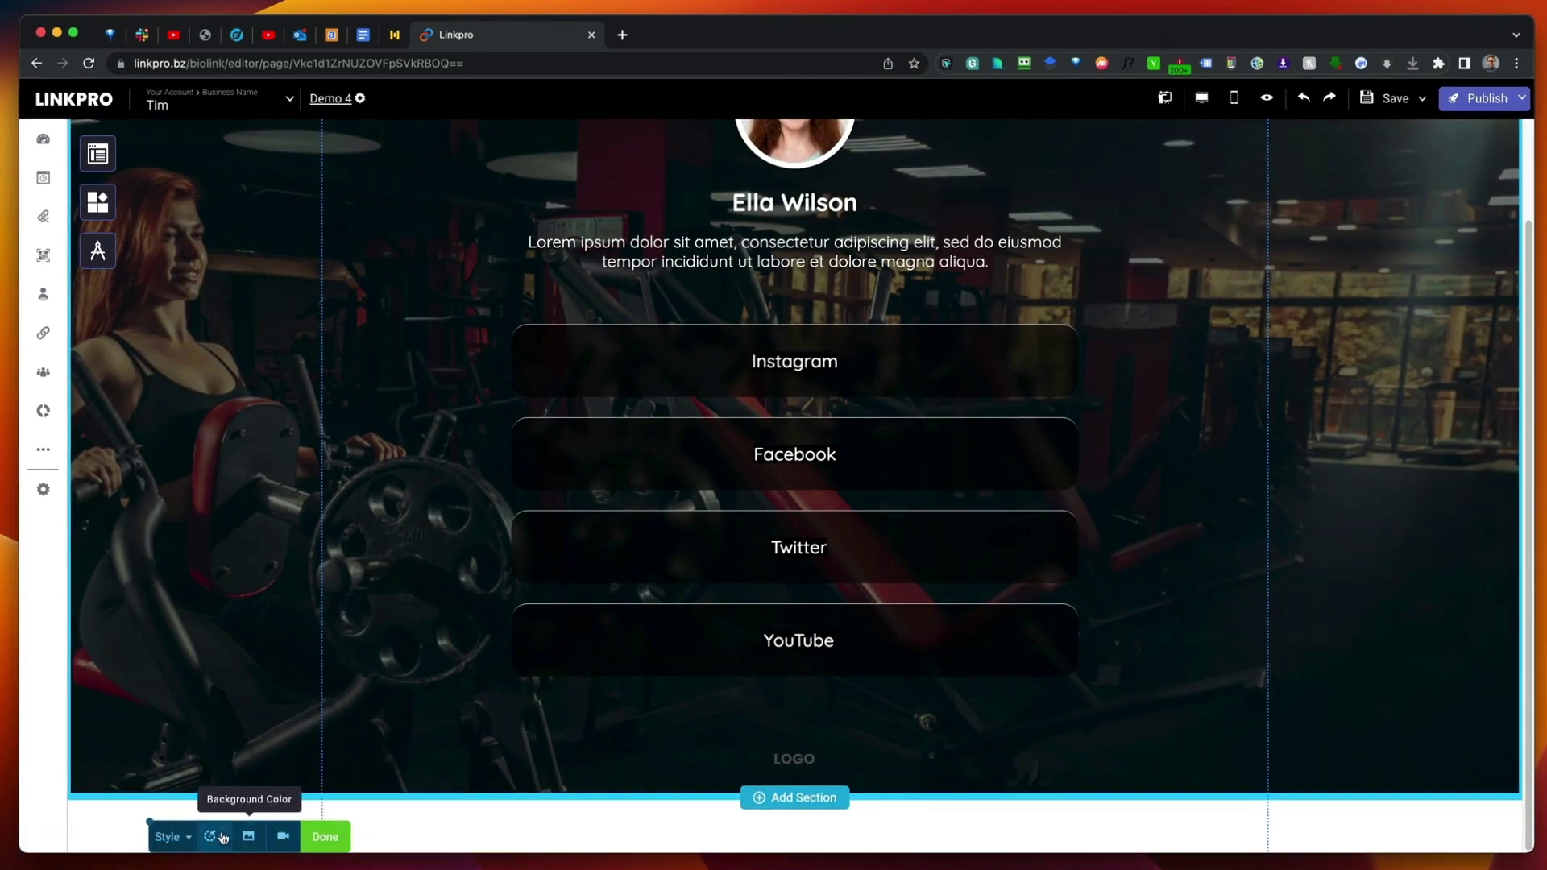
left_click(248, 836)
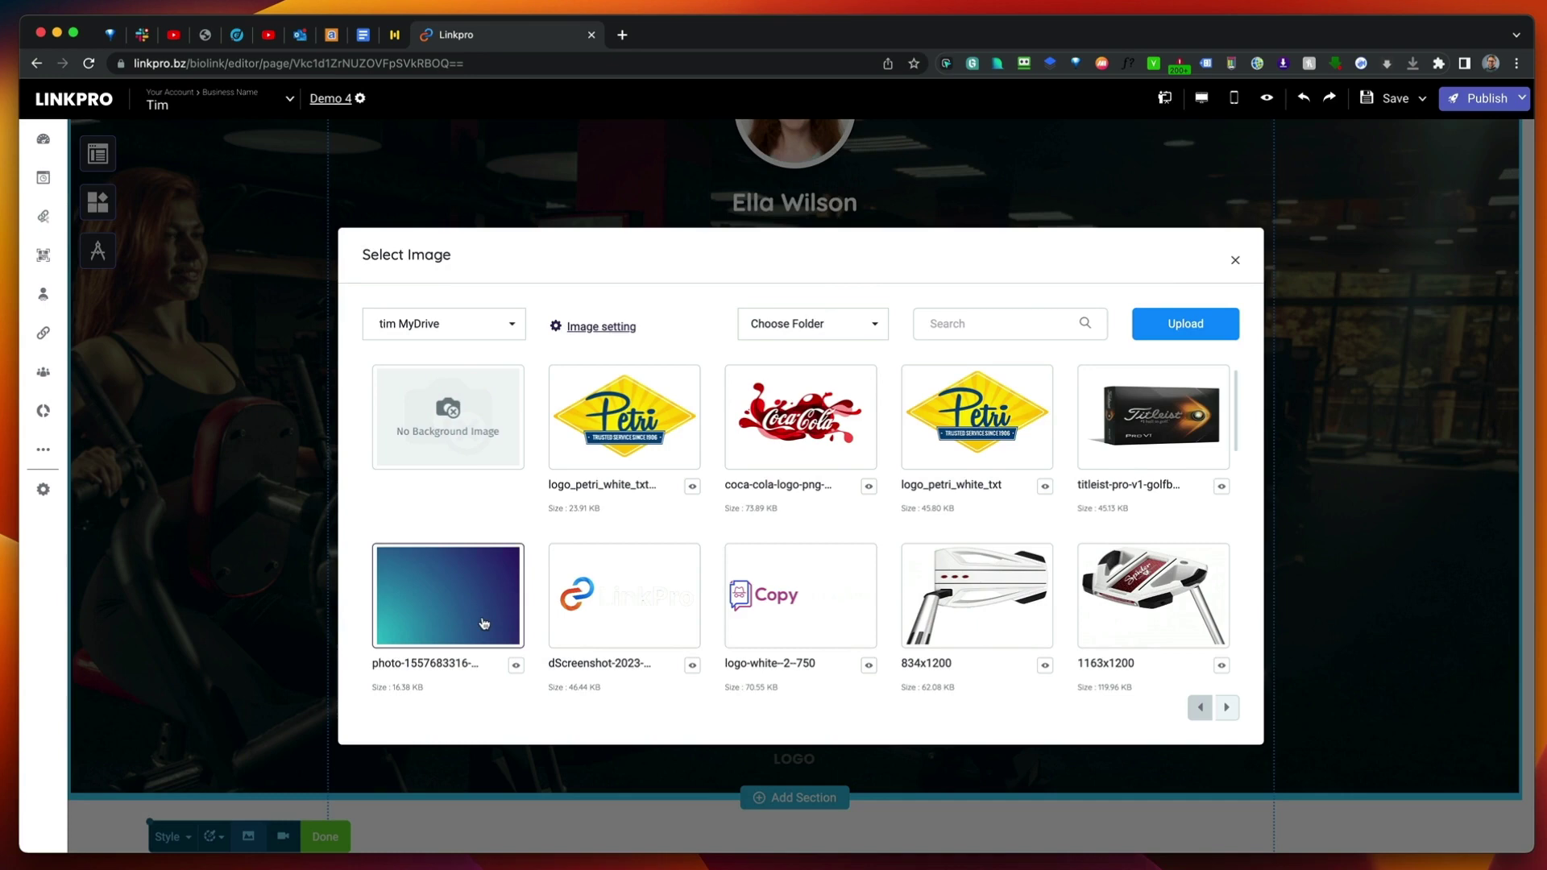
left_click(447, 594)
scroll(797, 605, "up", 3)
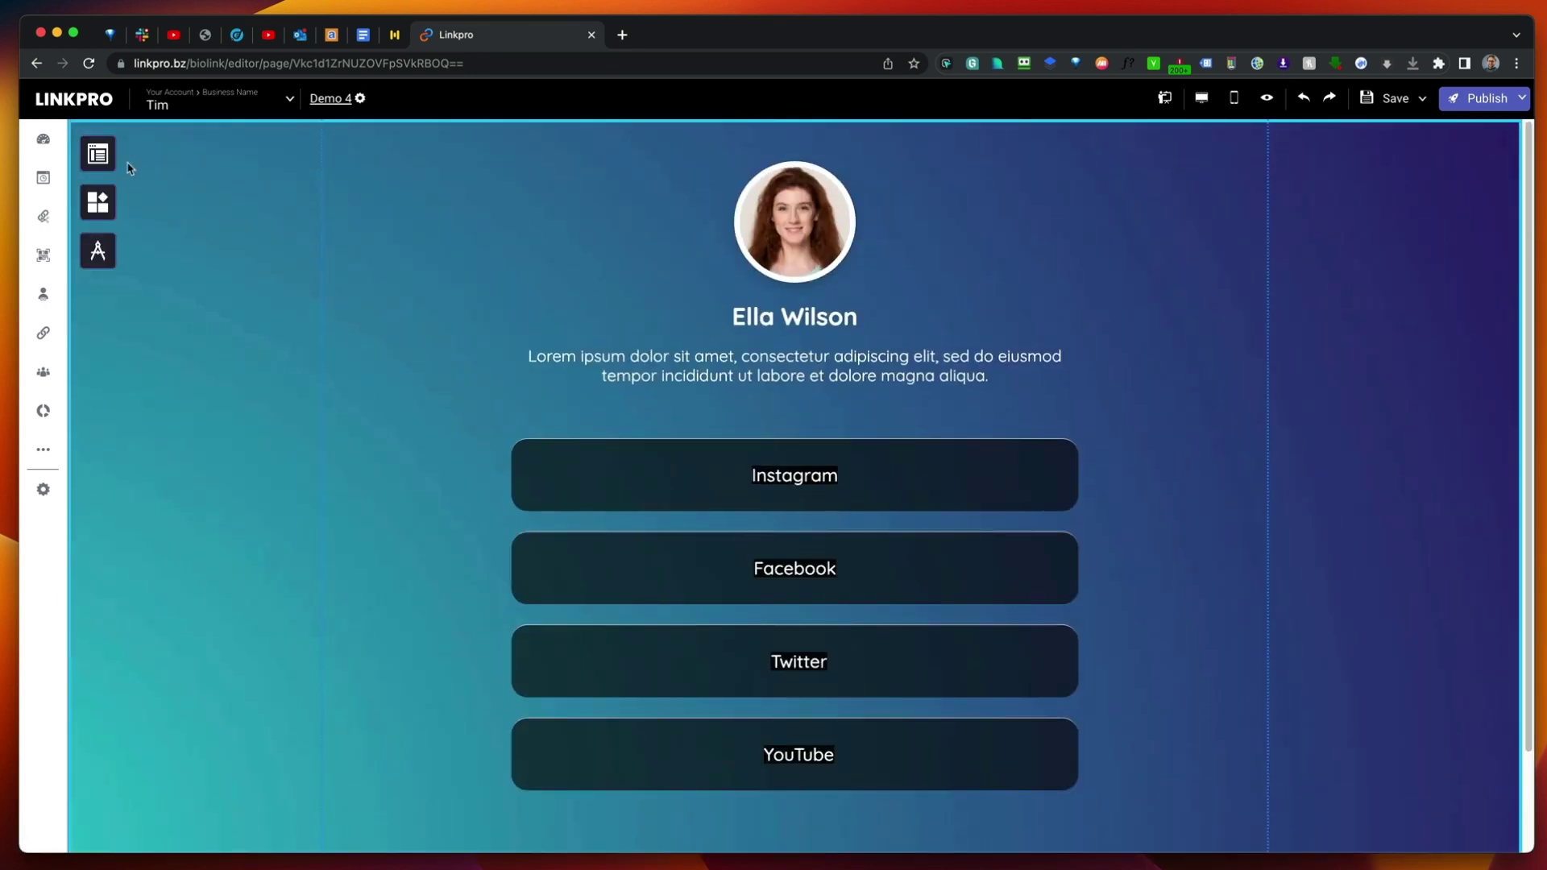
Add a Paragraph element positioned below the YouTube button and finish editing it.
left_click(98, 154)
left_click_drag(1012, 310, 794, 809)
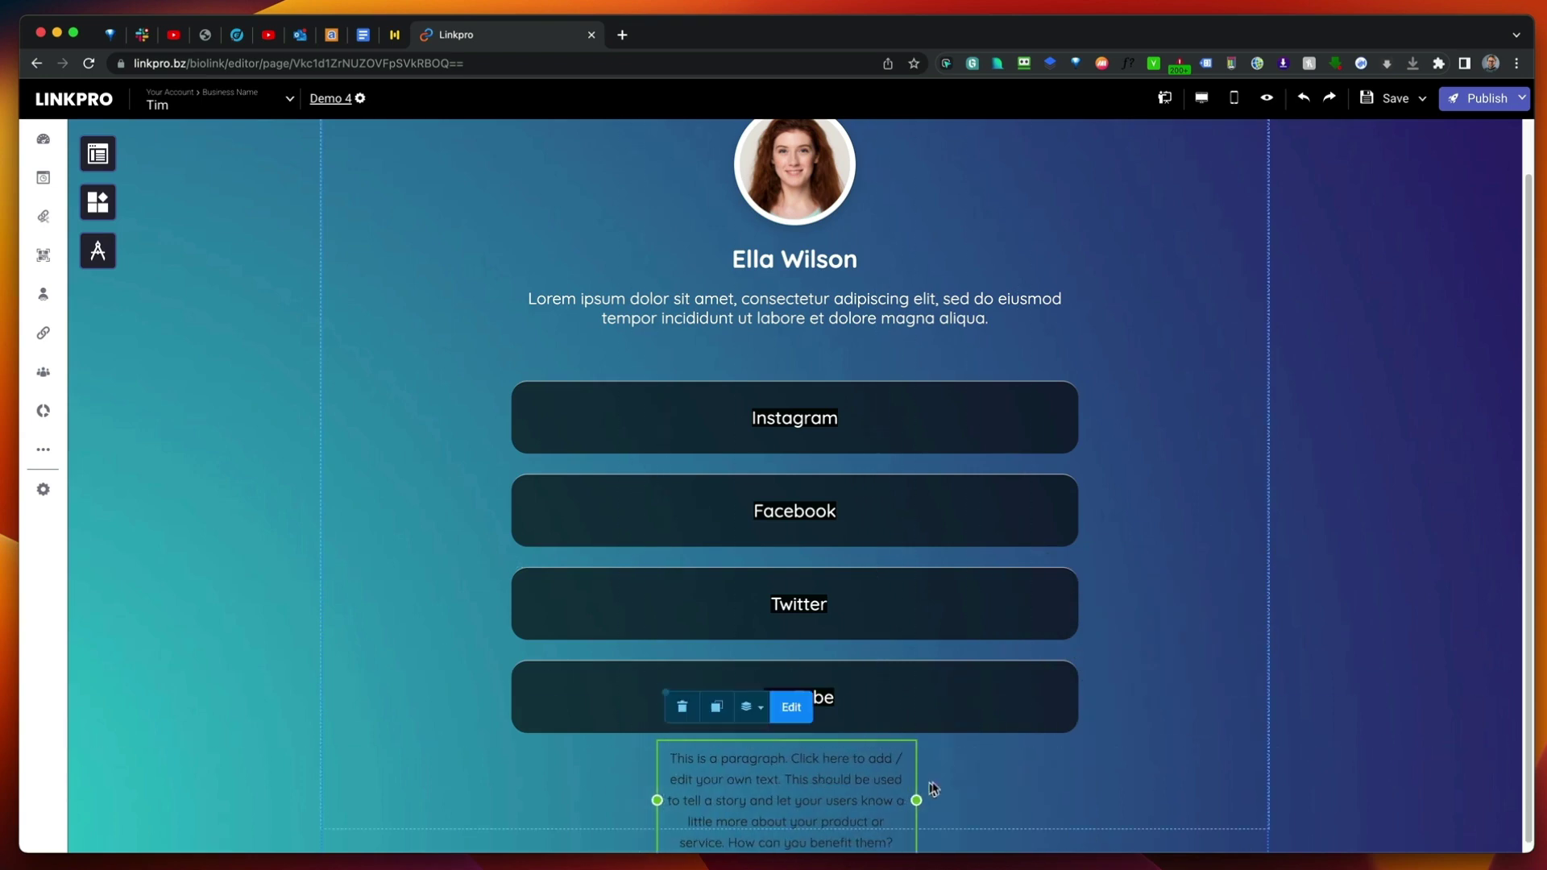
left_click_drag(806, 761, 684, 757)
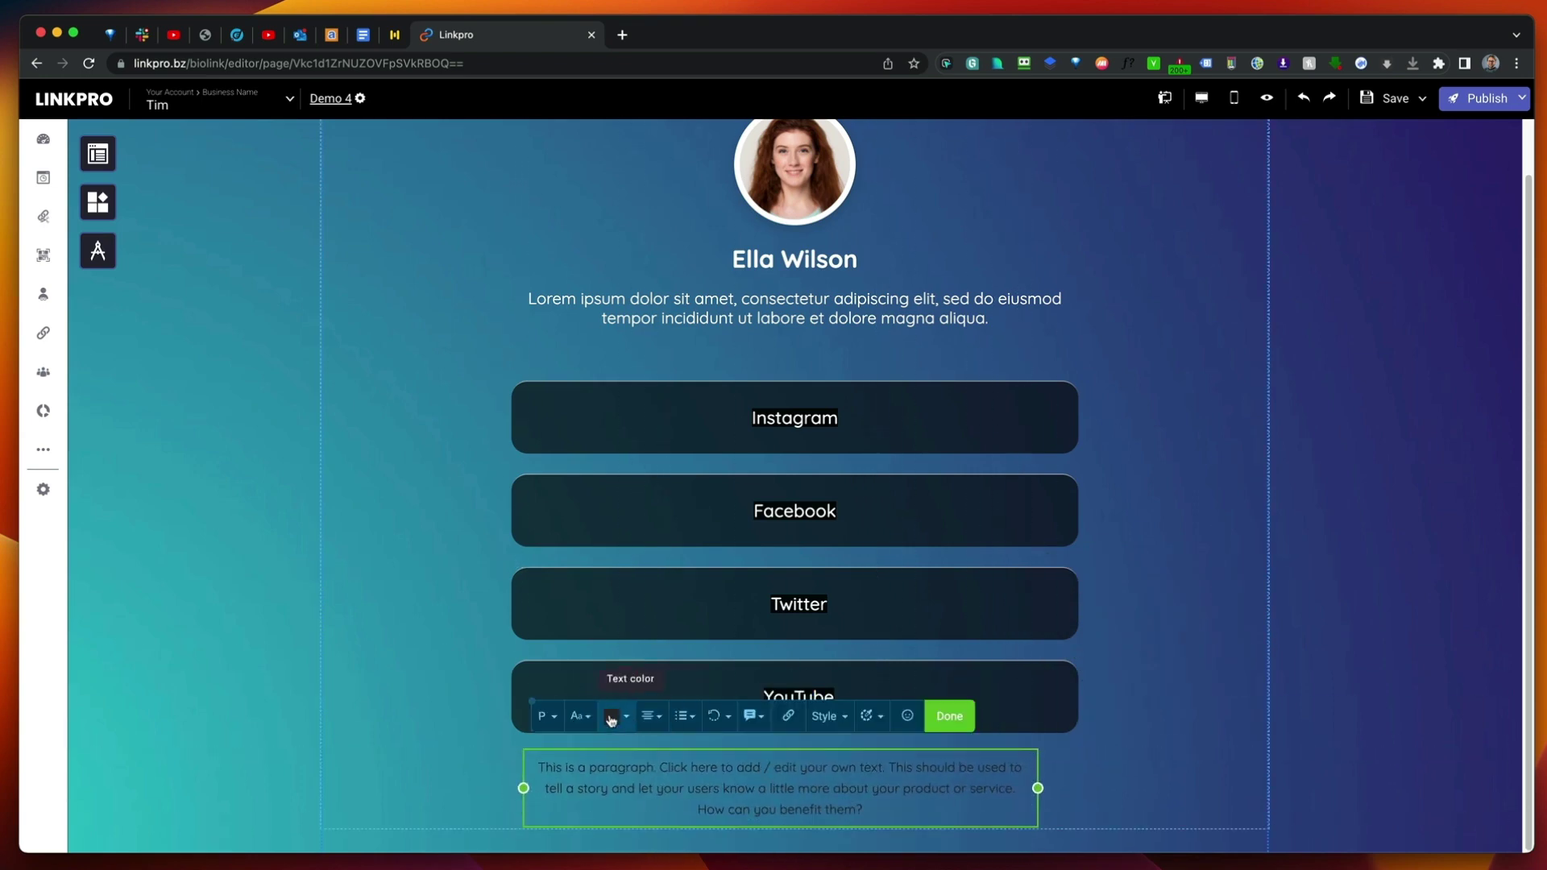
left_click(613, 717)
left_click(1389, 483)
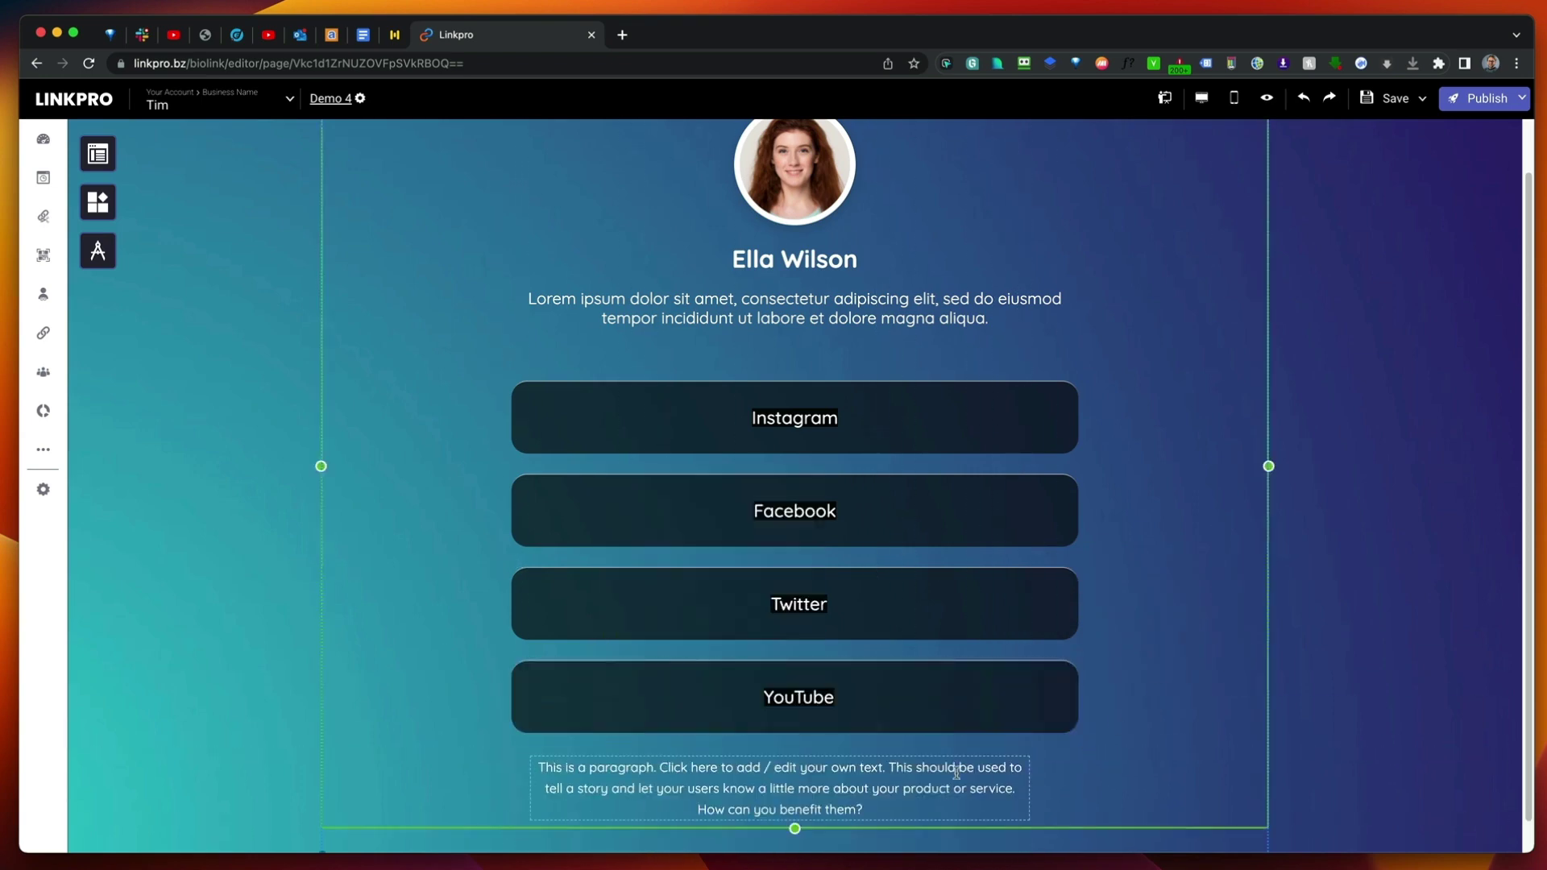
Publish the Demo 4 page live, then return to the dashboard.
left_click(1487, 97)
left_click(1476, 375)
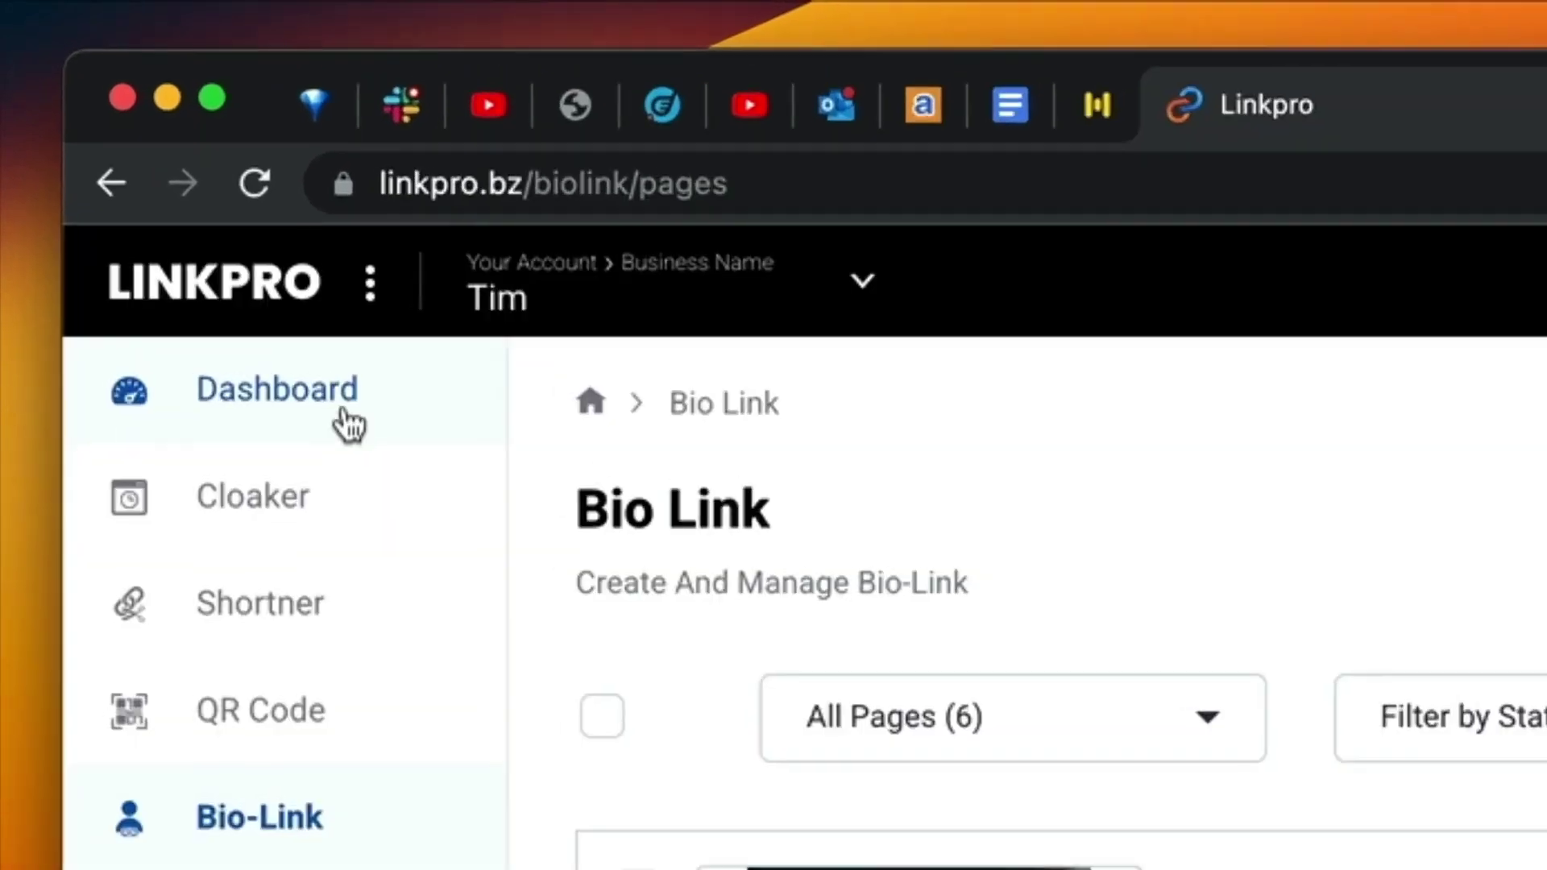
left_click(348, 423)
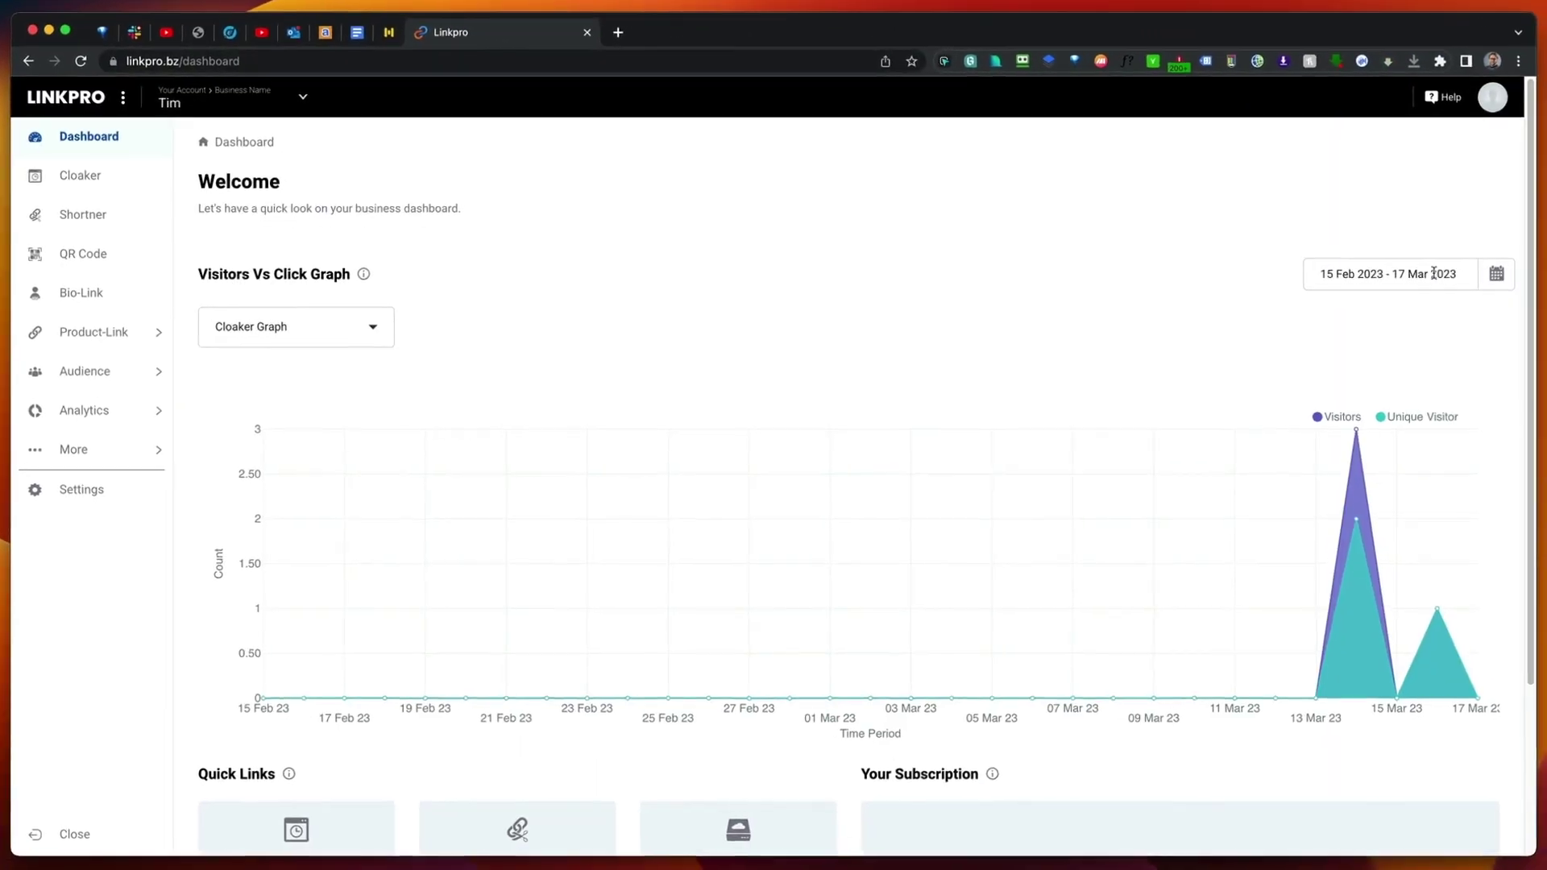
Limit the graph to the last 7 days and switch it from the Cloaker graph to the Shortner graph.
left_click(1438, 270)
left_click(1377, 400)
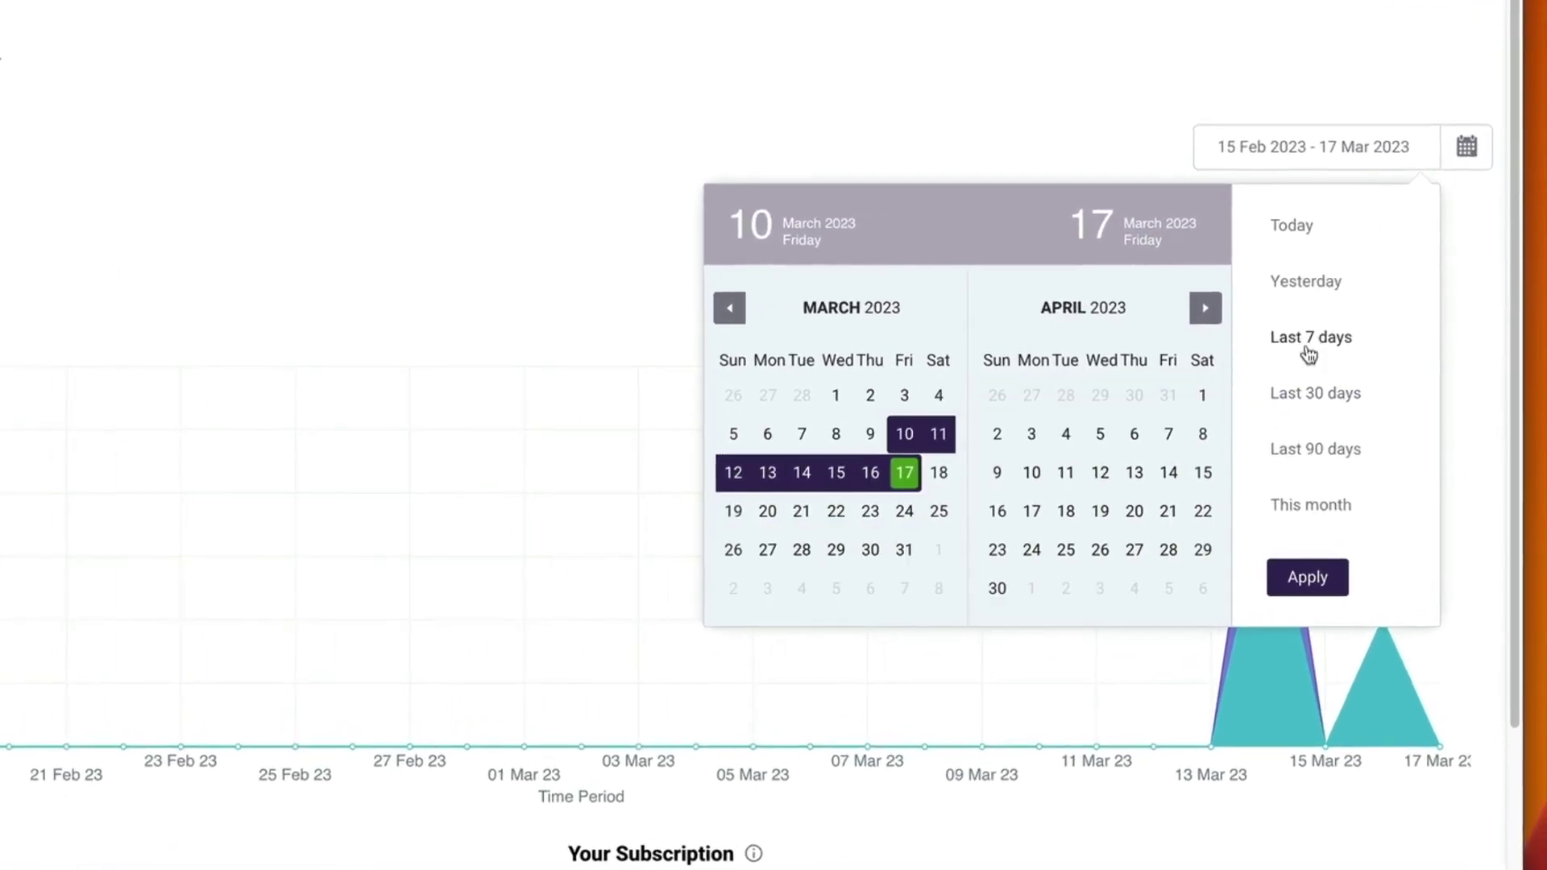
left_click(1305, 578)
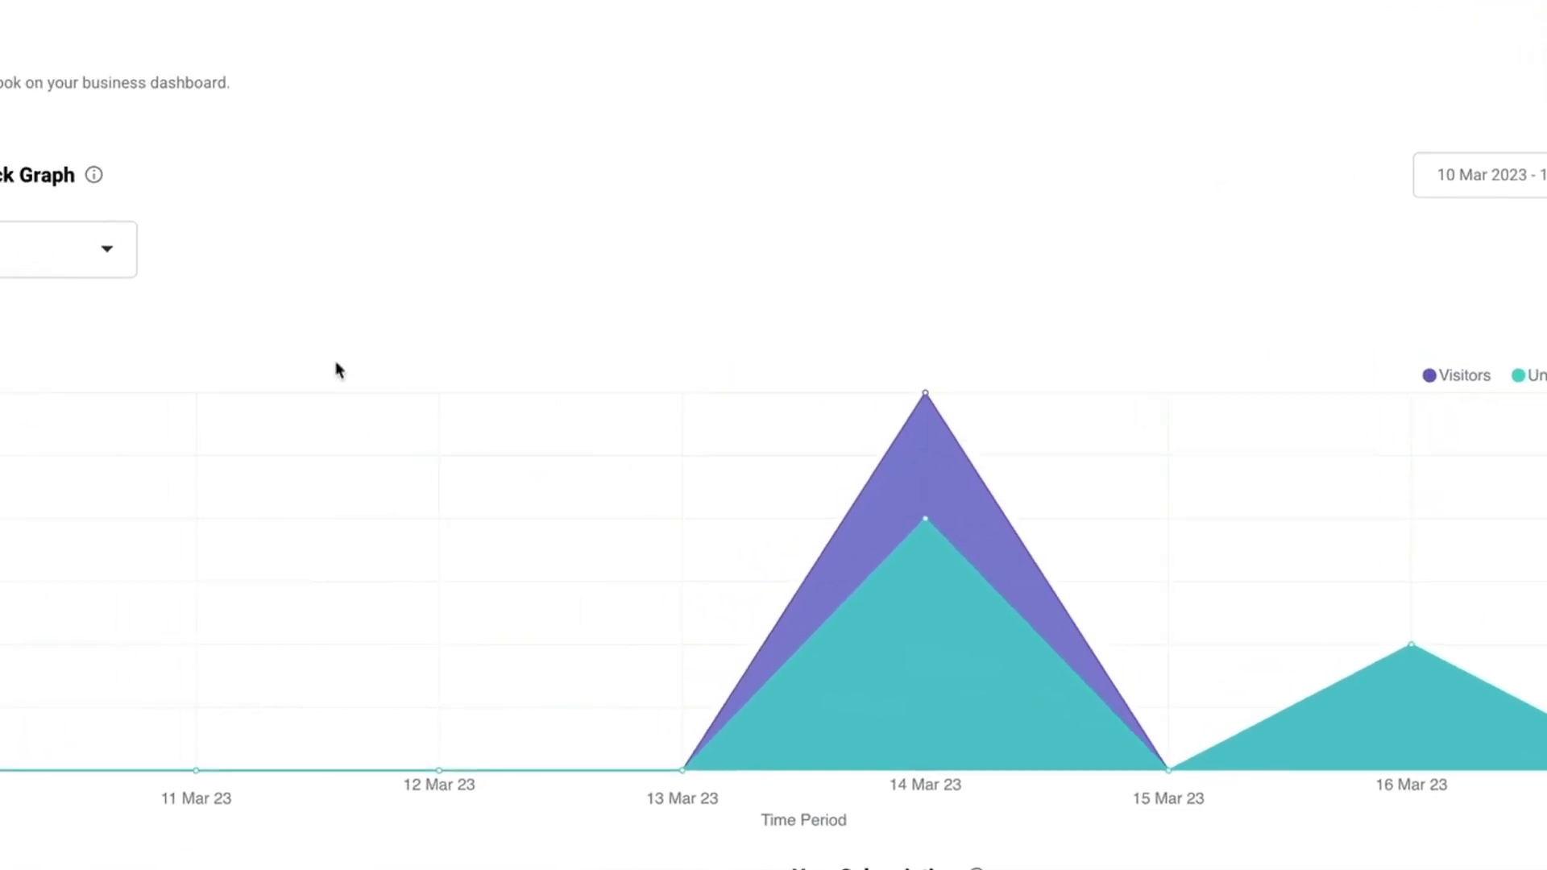
left_click(229, 284)
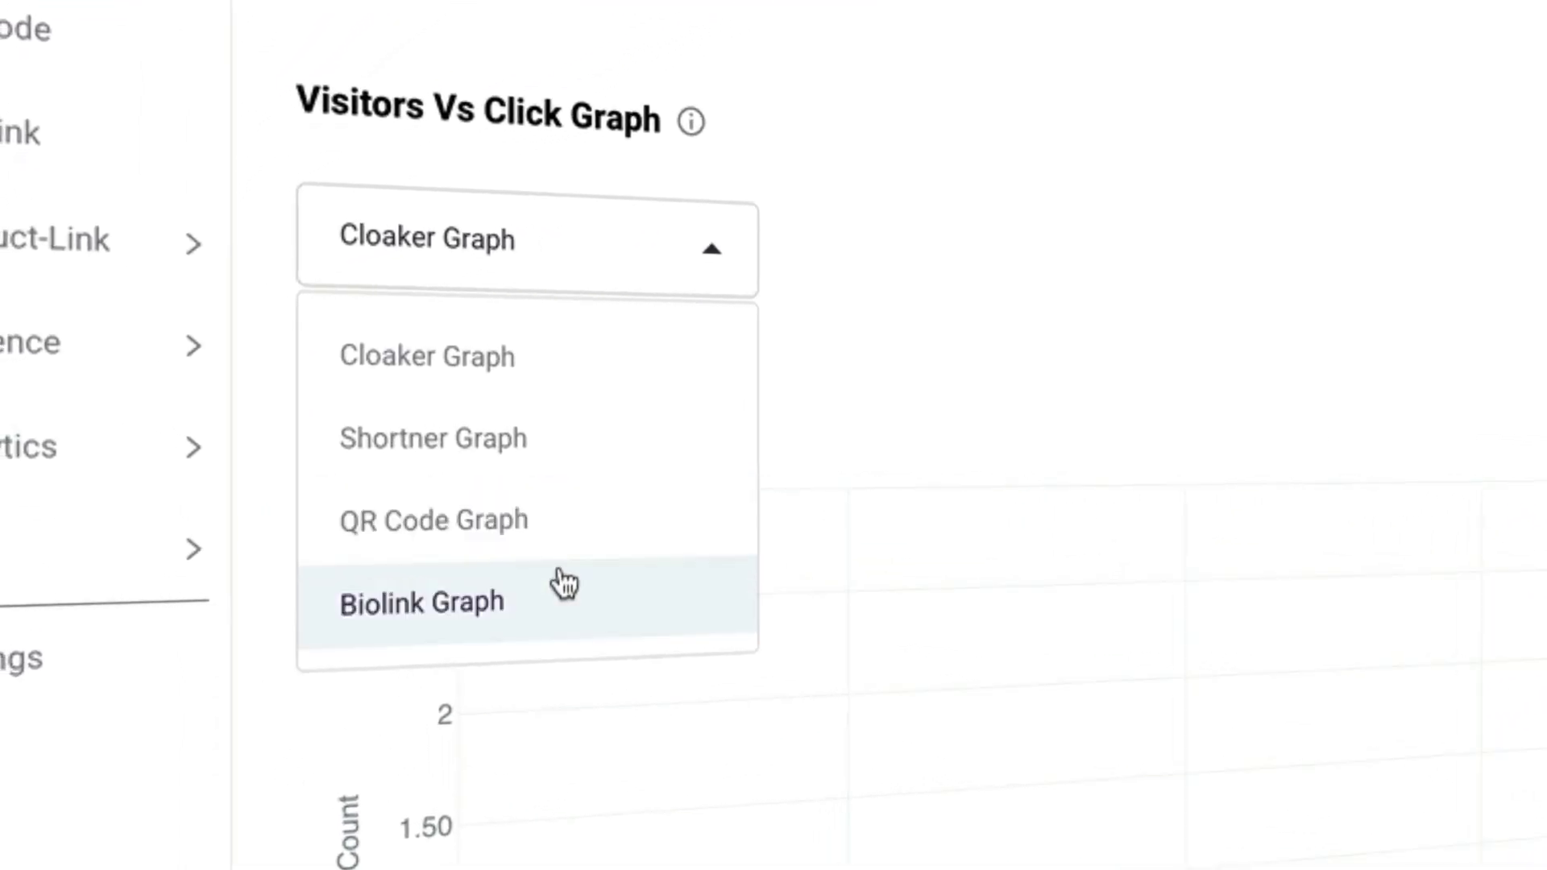
left_click(613, 475)
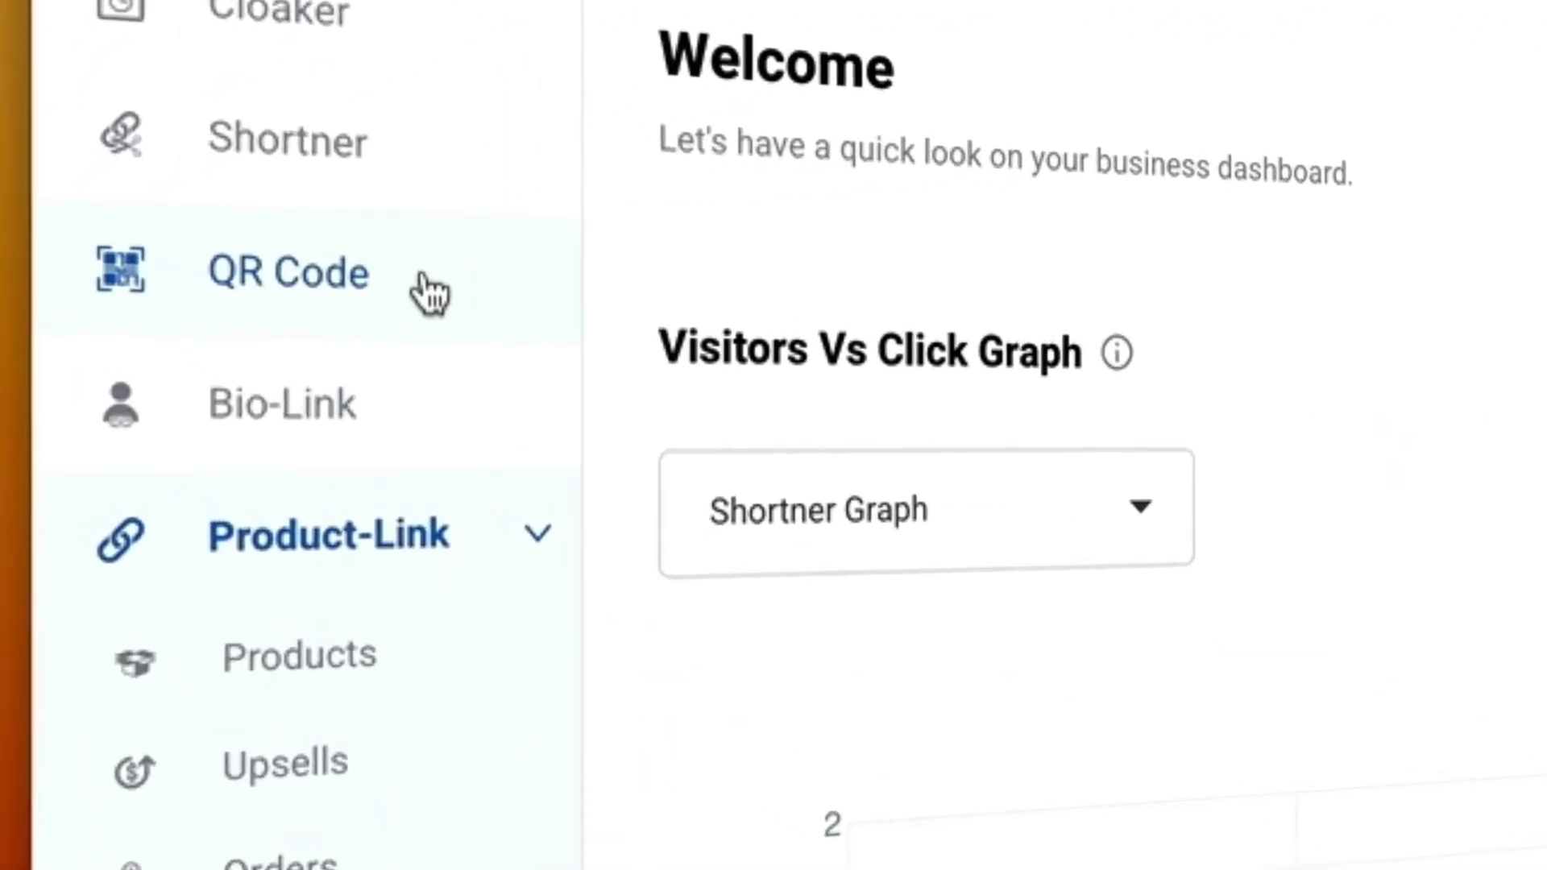
Start a new QR code card with the logo! image and the caption Get GPTZign here.
left_click(446, 293)
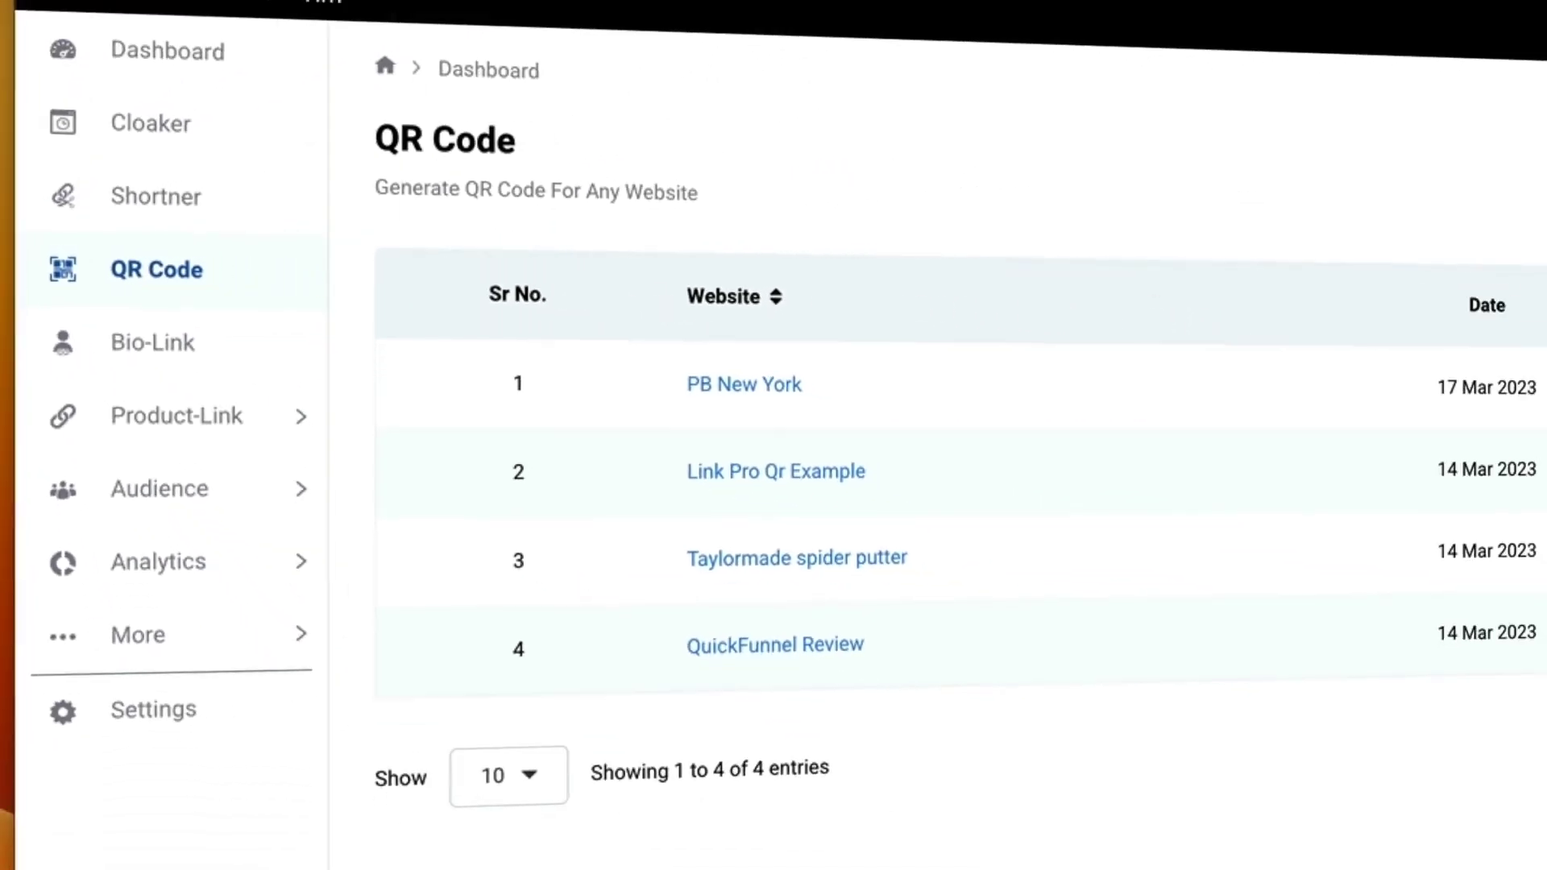
left_click(1350, 218)
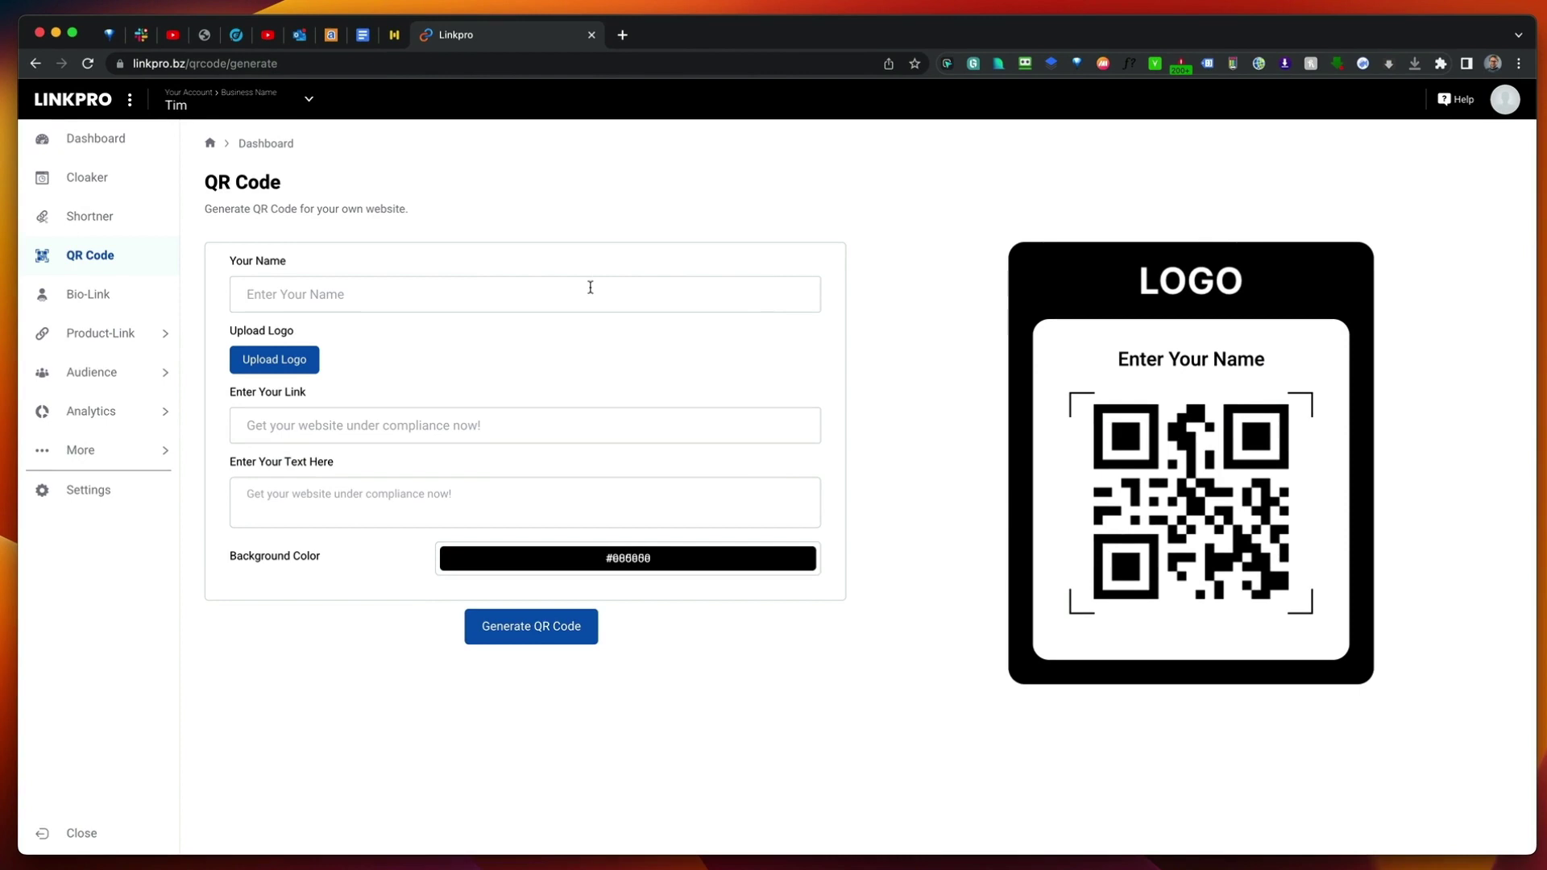
type("GPTzign")
left_click(275, 359)
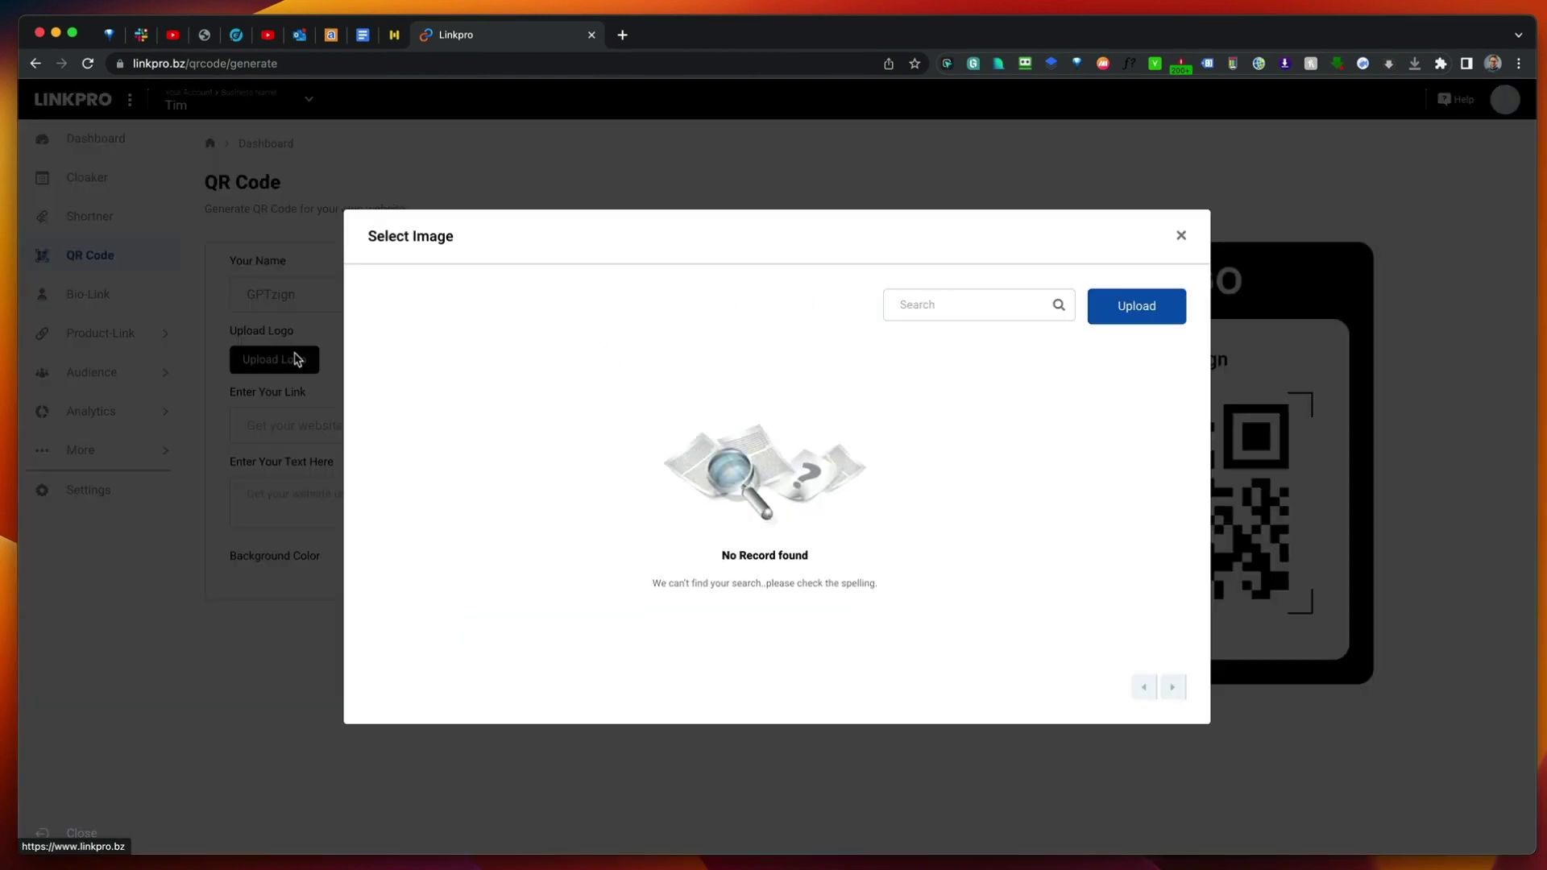
left_click(463, 408)
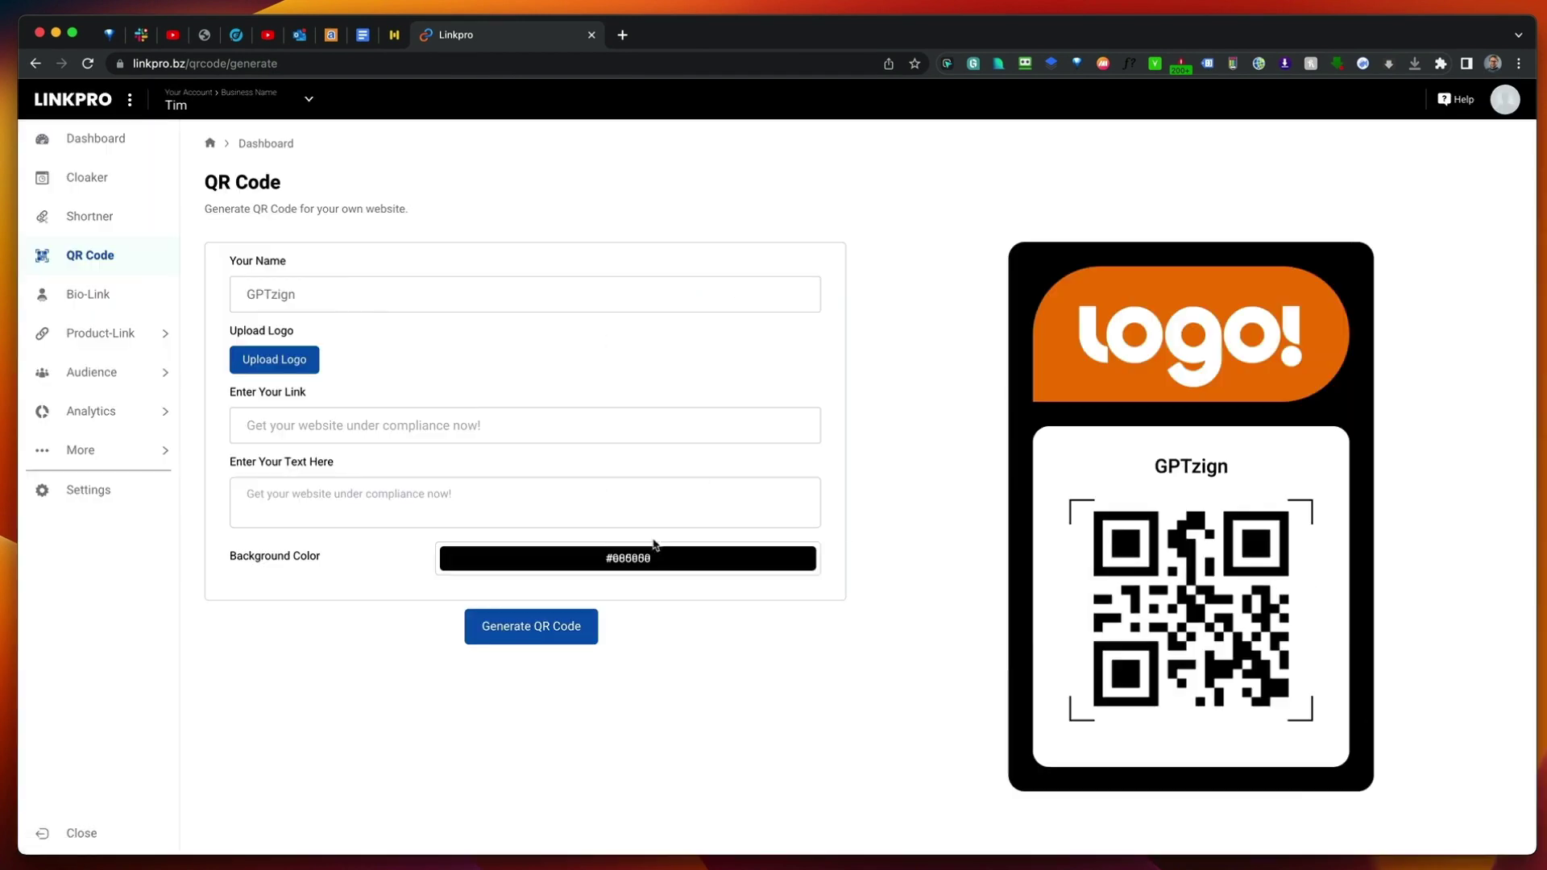
left_click(379, 497)
type("Get GPTZign here")
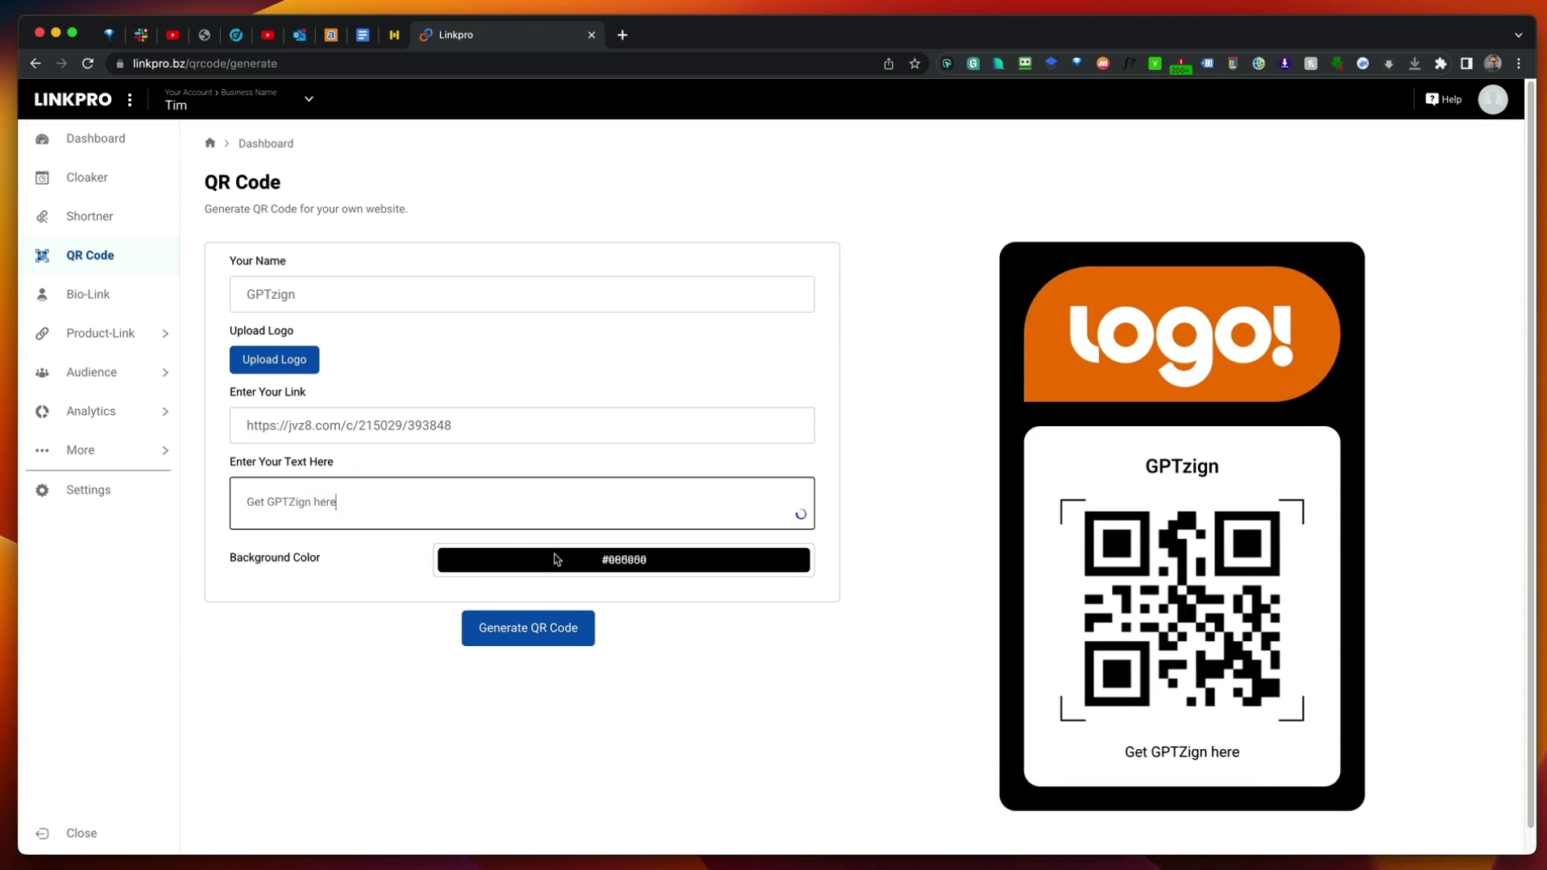
Give the card a blue background colour and generate the QR code.
left_click(555, 559)
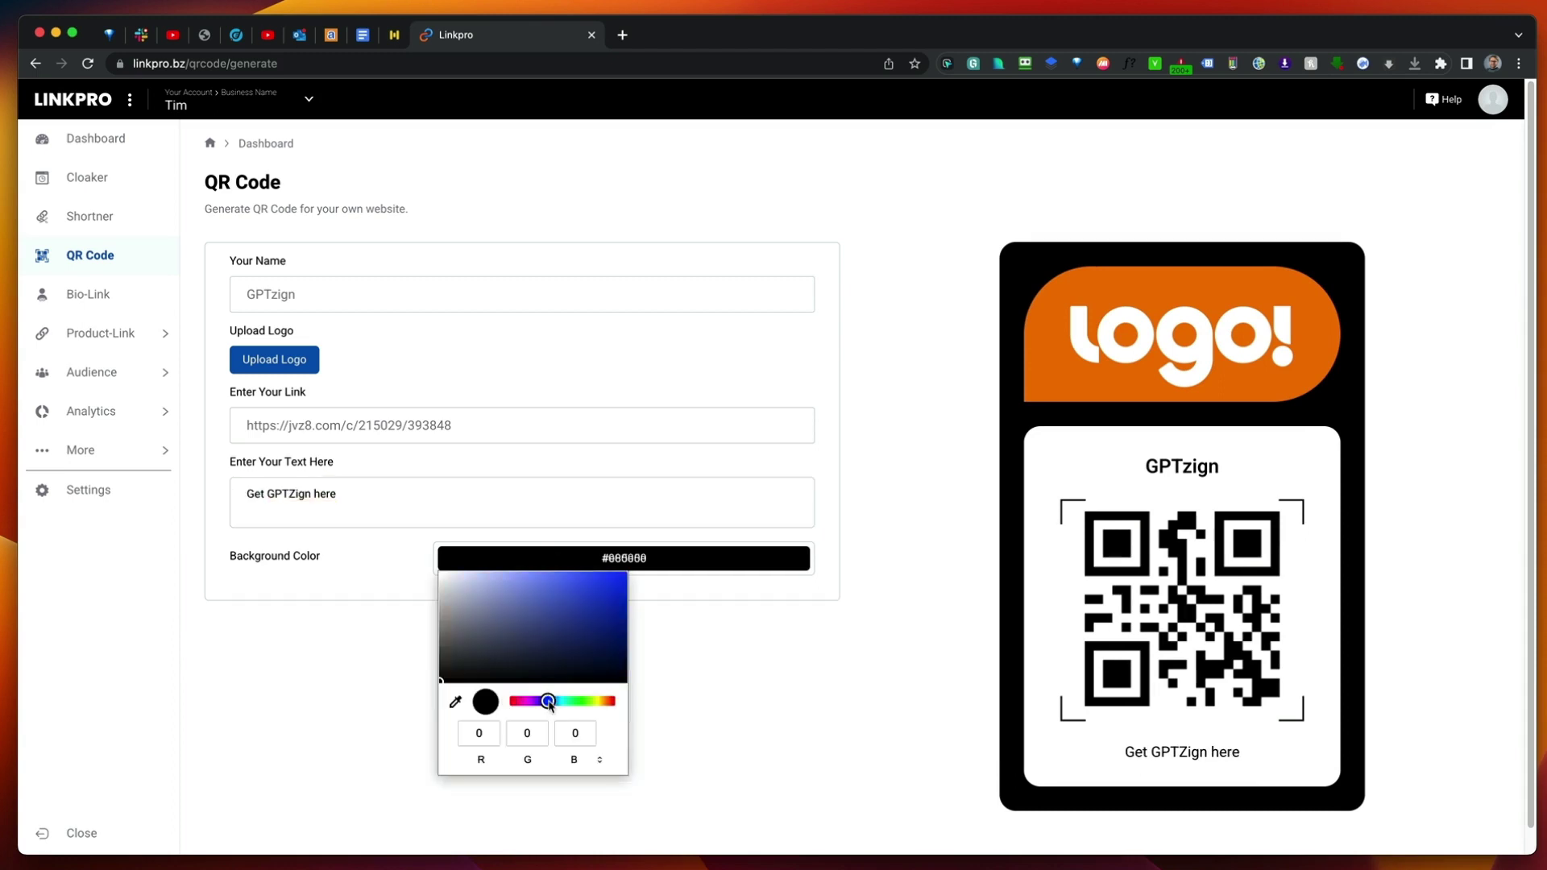
left_click(591, 600)
left_click(722, 621)
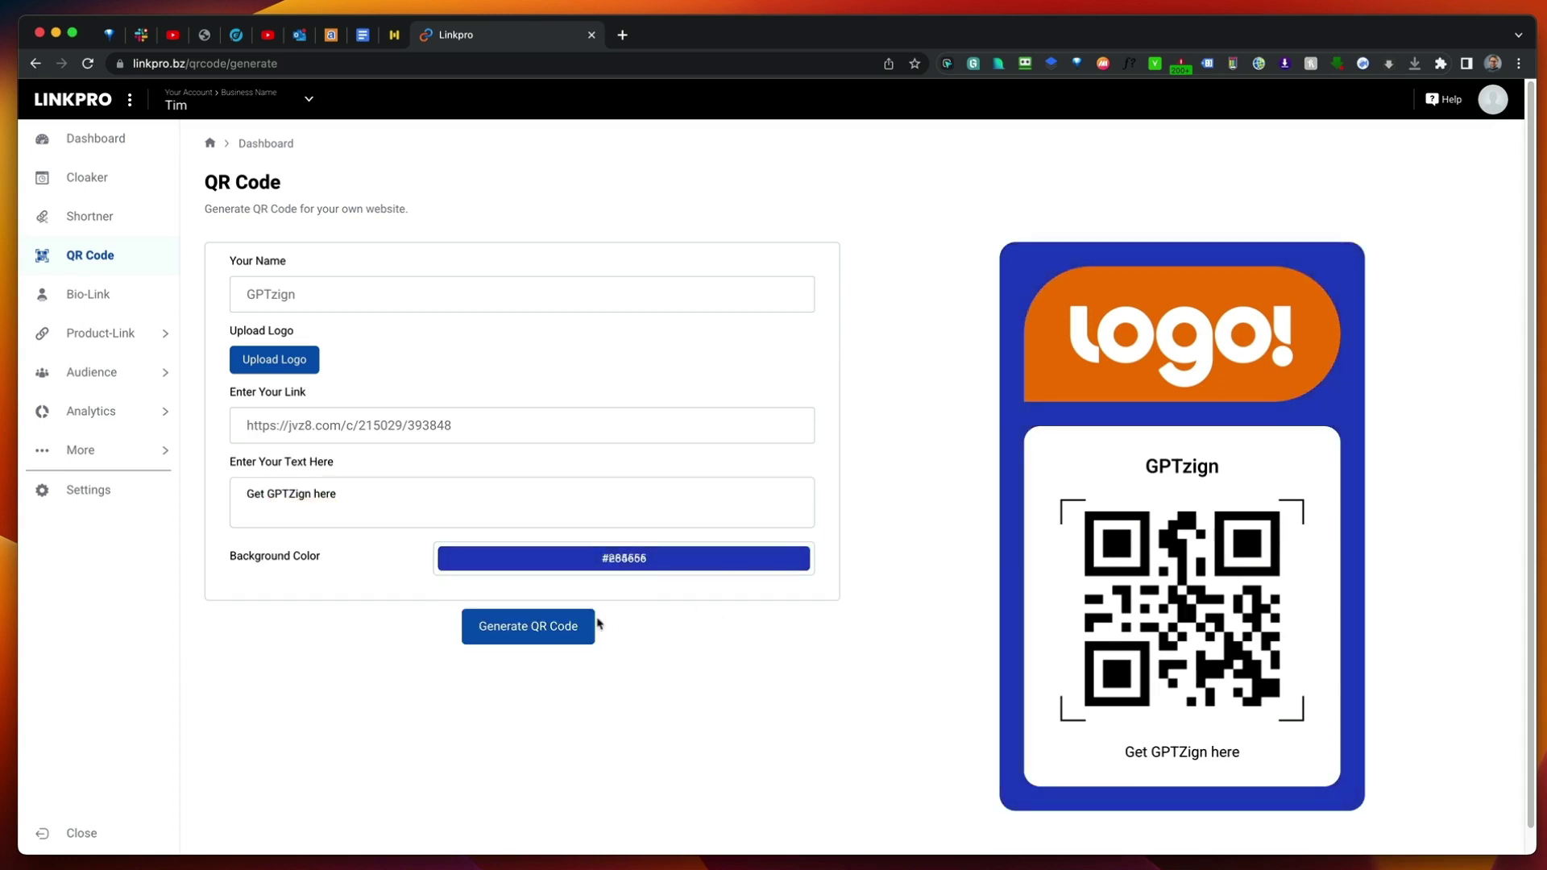
left_click(549, 627)
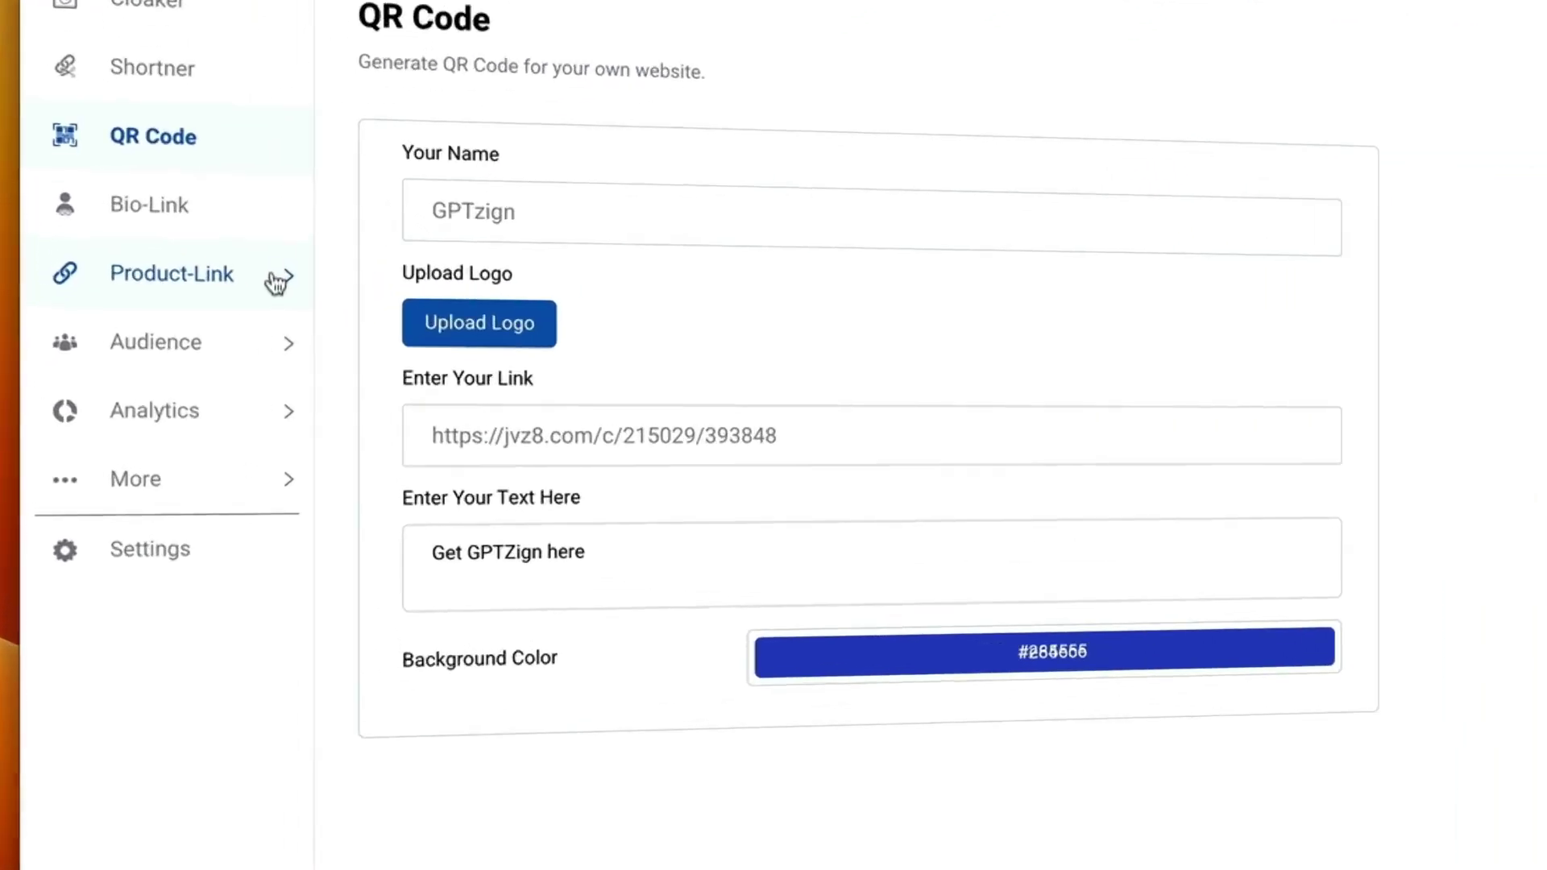
Add a new physical product, opening the New product-339 draft in the editor.
left_click(279, 281)
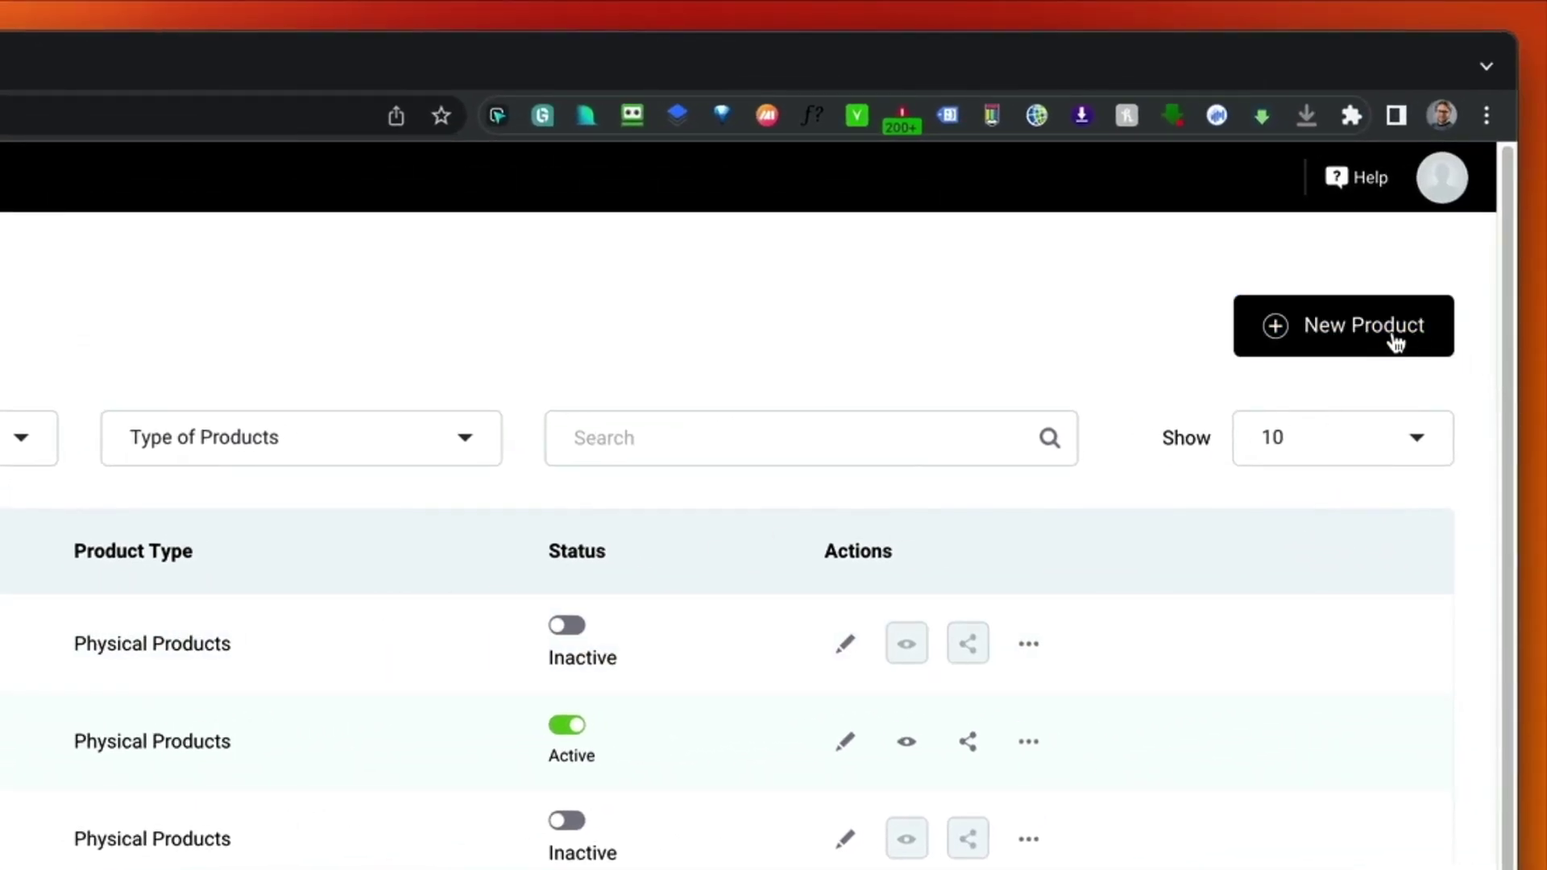
left_click(1387, 341)
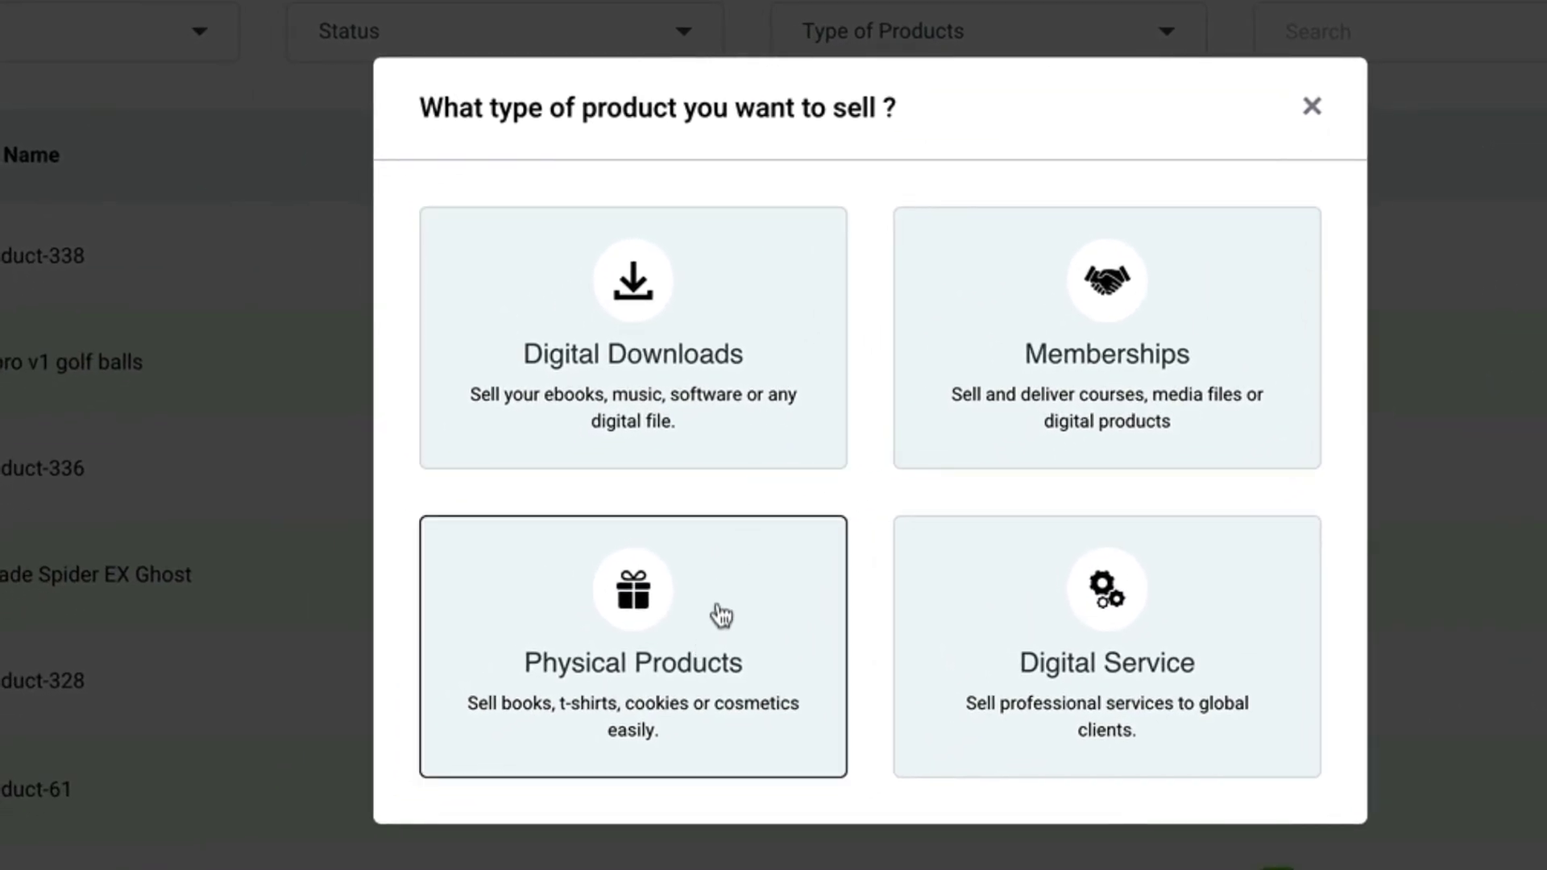
left_click(721, 615)
left_click(722, 616)
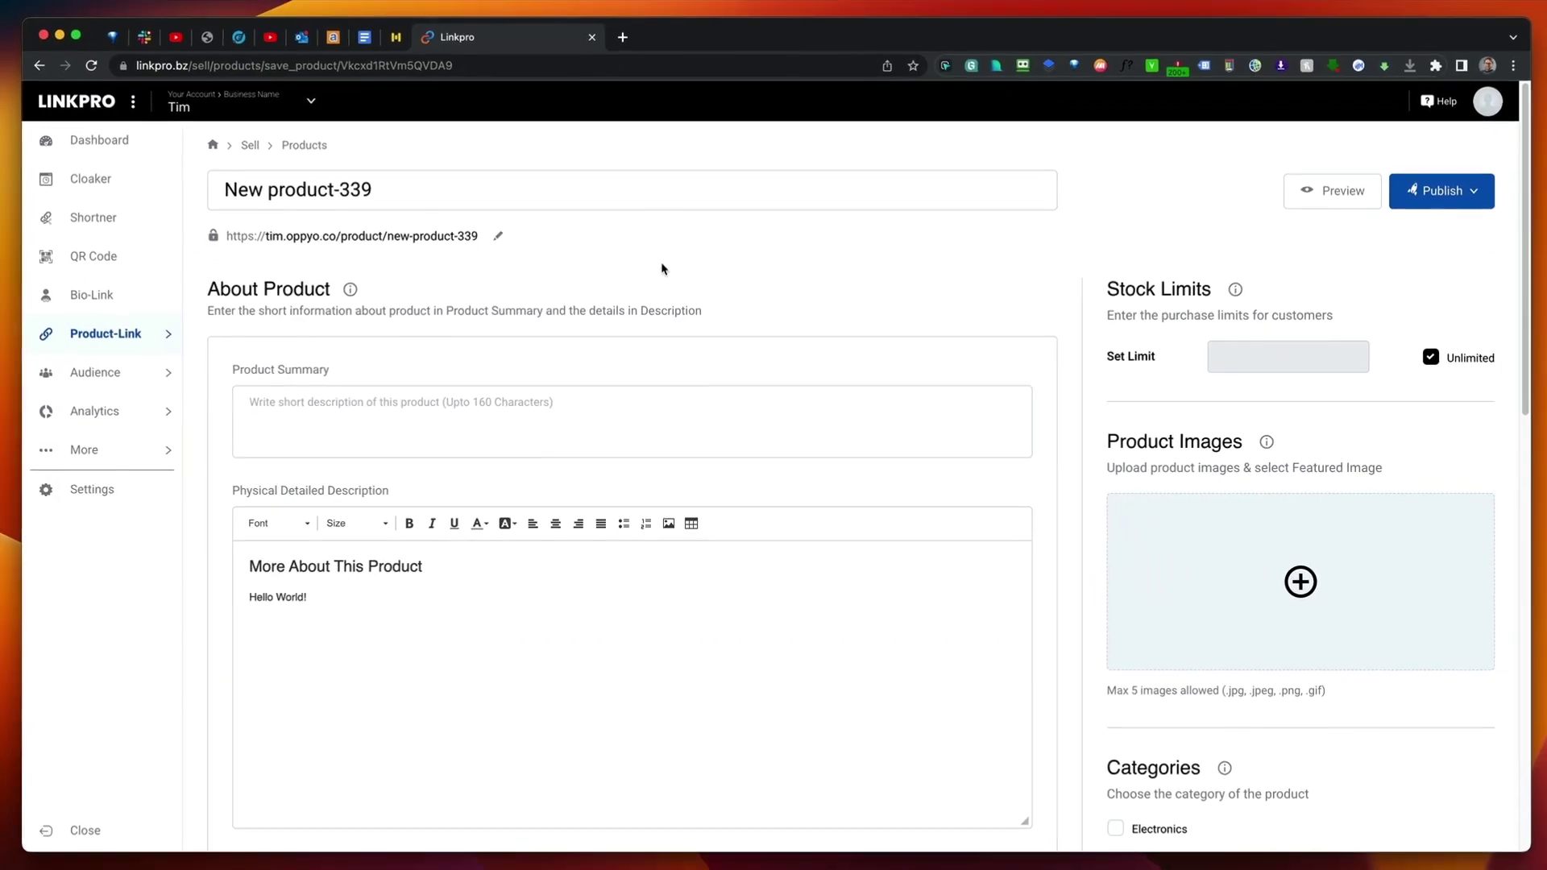
Name the product TP BLUE DEL MONTE and paste the titanium oxide paragraph as summary and description.
triple_click(644, 188)
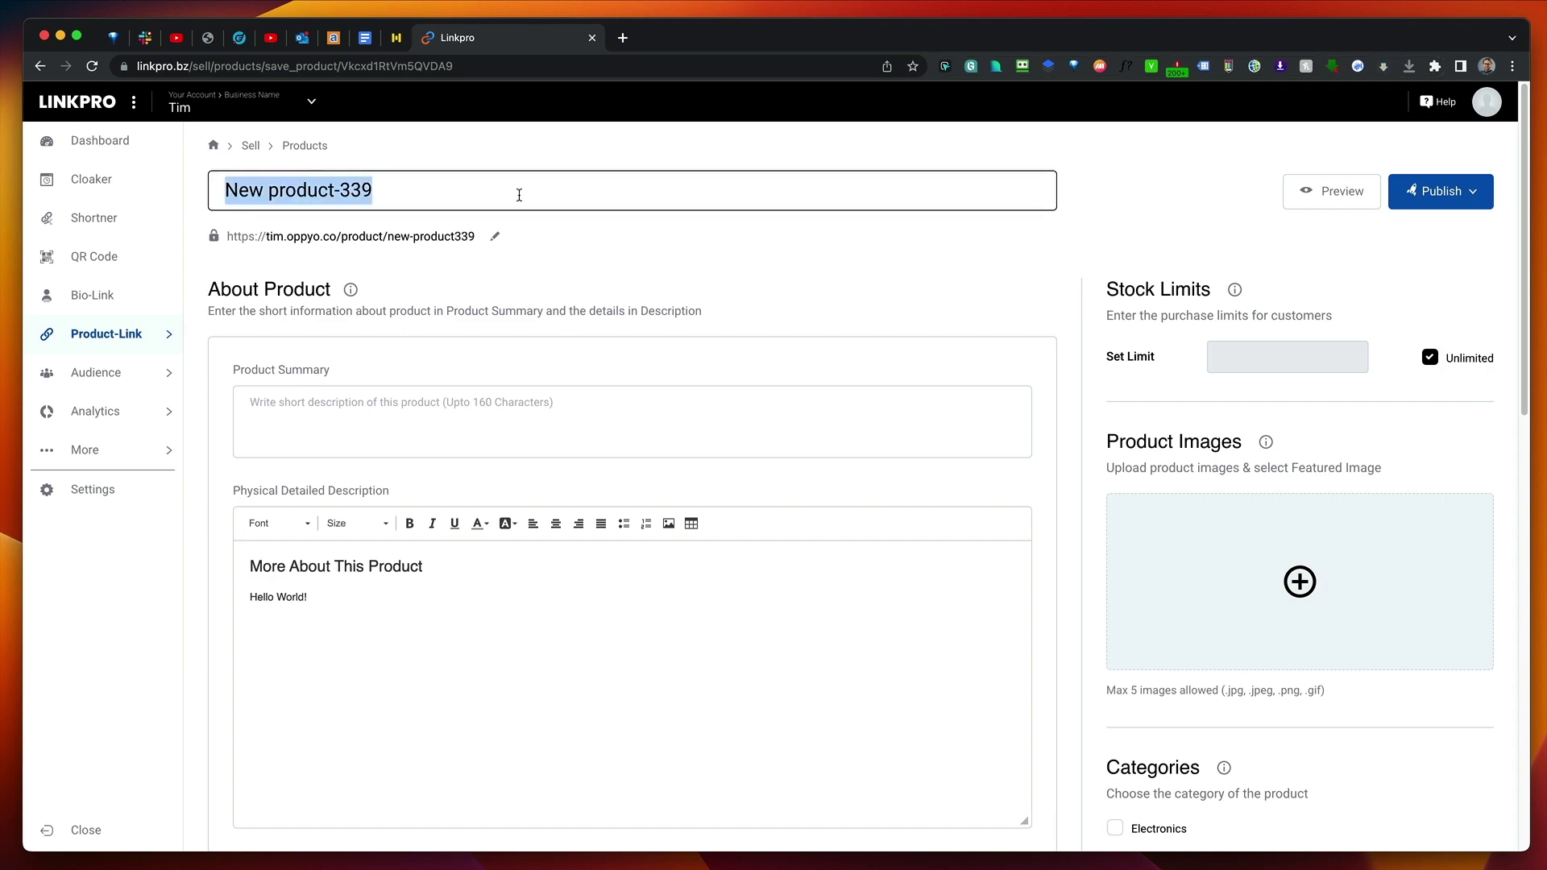
type("TP BLUE DEL MONTE")
left_click(439, 423)
type("The TP Blue Del Monte is coated in titanium oxide, creating a rich and eye-catching finish. The elaborate coloration requires ultrasonic cleansing and a material reaction that mashes titanium particles with argon. This meticulous and clinical procedure results in a refined blue aesthetic.")
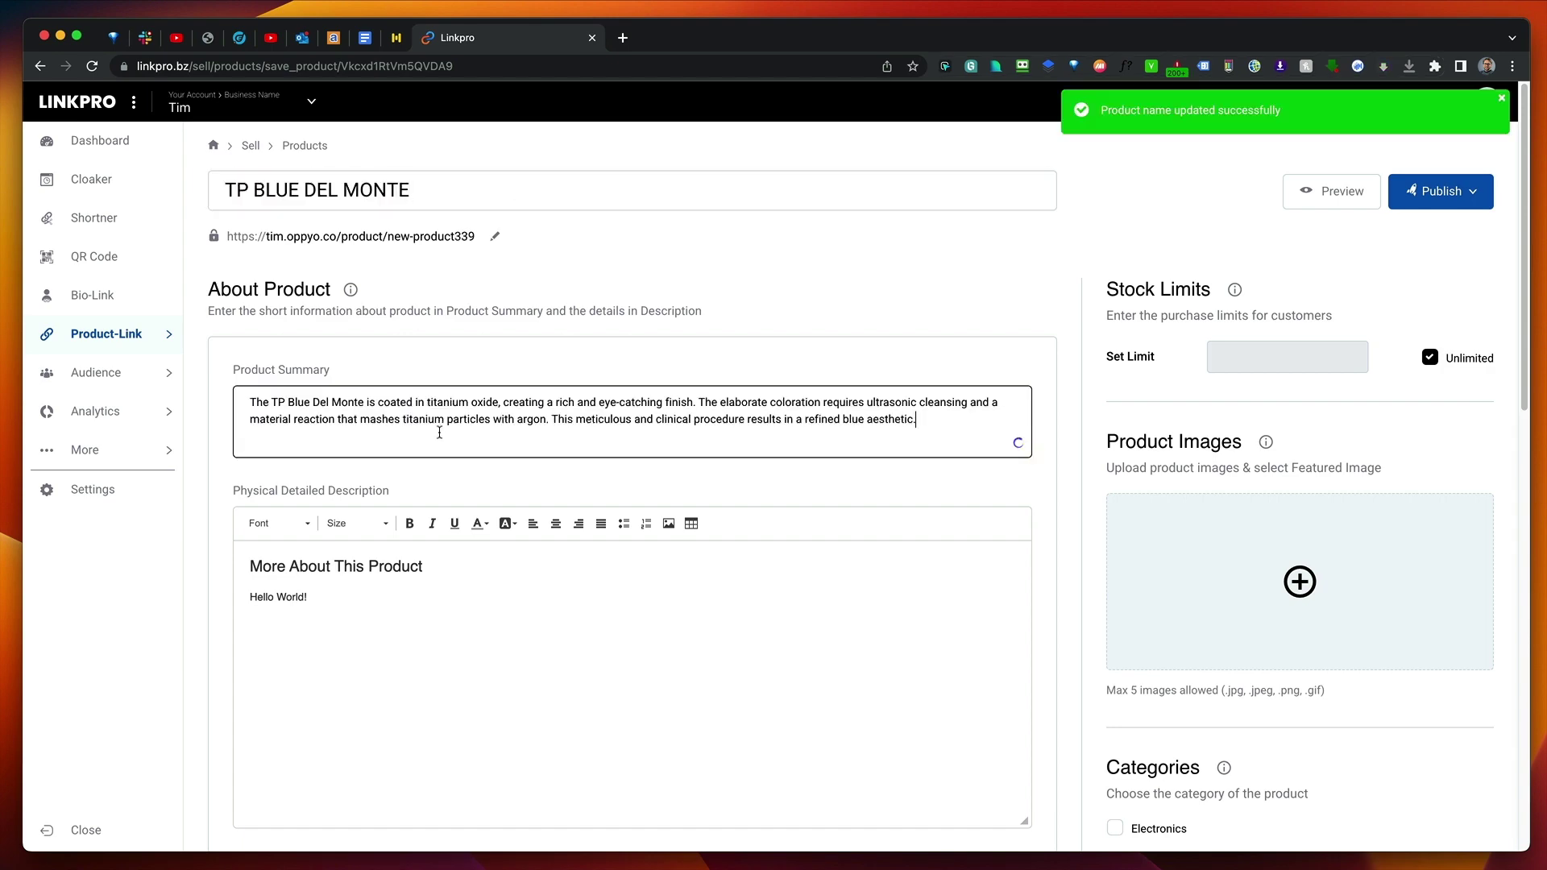
left_click(404, 596)
key("super+a")
type("The TP Blue Del Monte is coated in titanium oxide, creating a rich and eye-catching finish. The elaborate coloration requires ultrasonic cleansing and a material reaction that mashes titanium particles with argon. This meticulous and clinical procedure results in a refined blue aesthetic.")
scroll(738, 623, "down", 5)
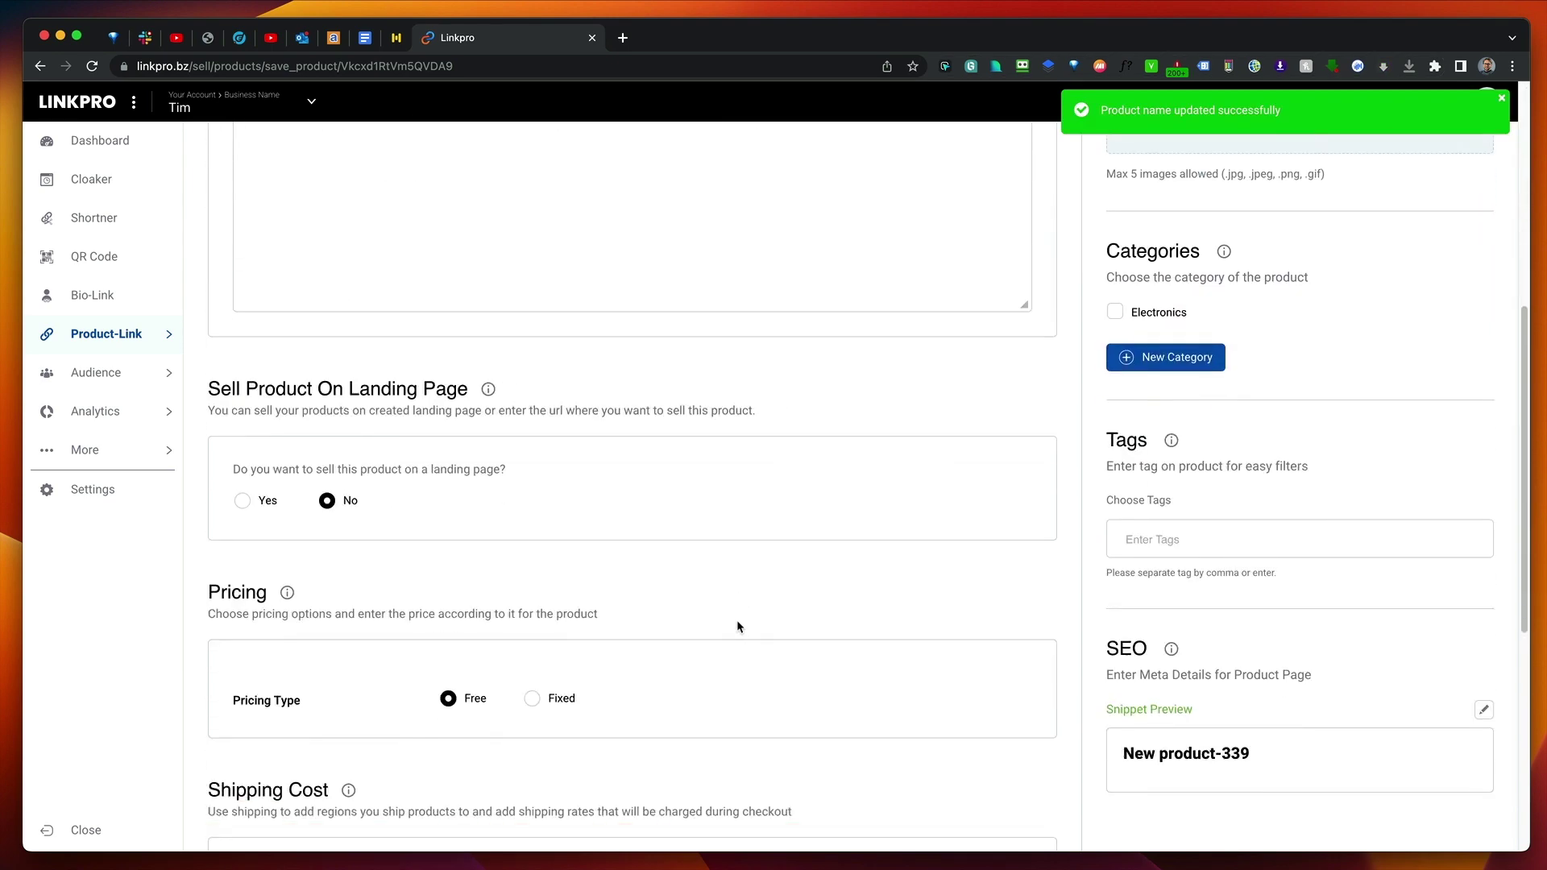
scroll(737, 622, "down", 3)
Set a fixed price of 129 and replace the shipping cost.
left_click(533, 523)
left_click(495, 574)
type("129")
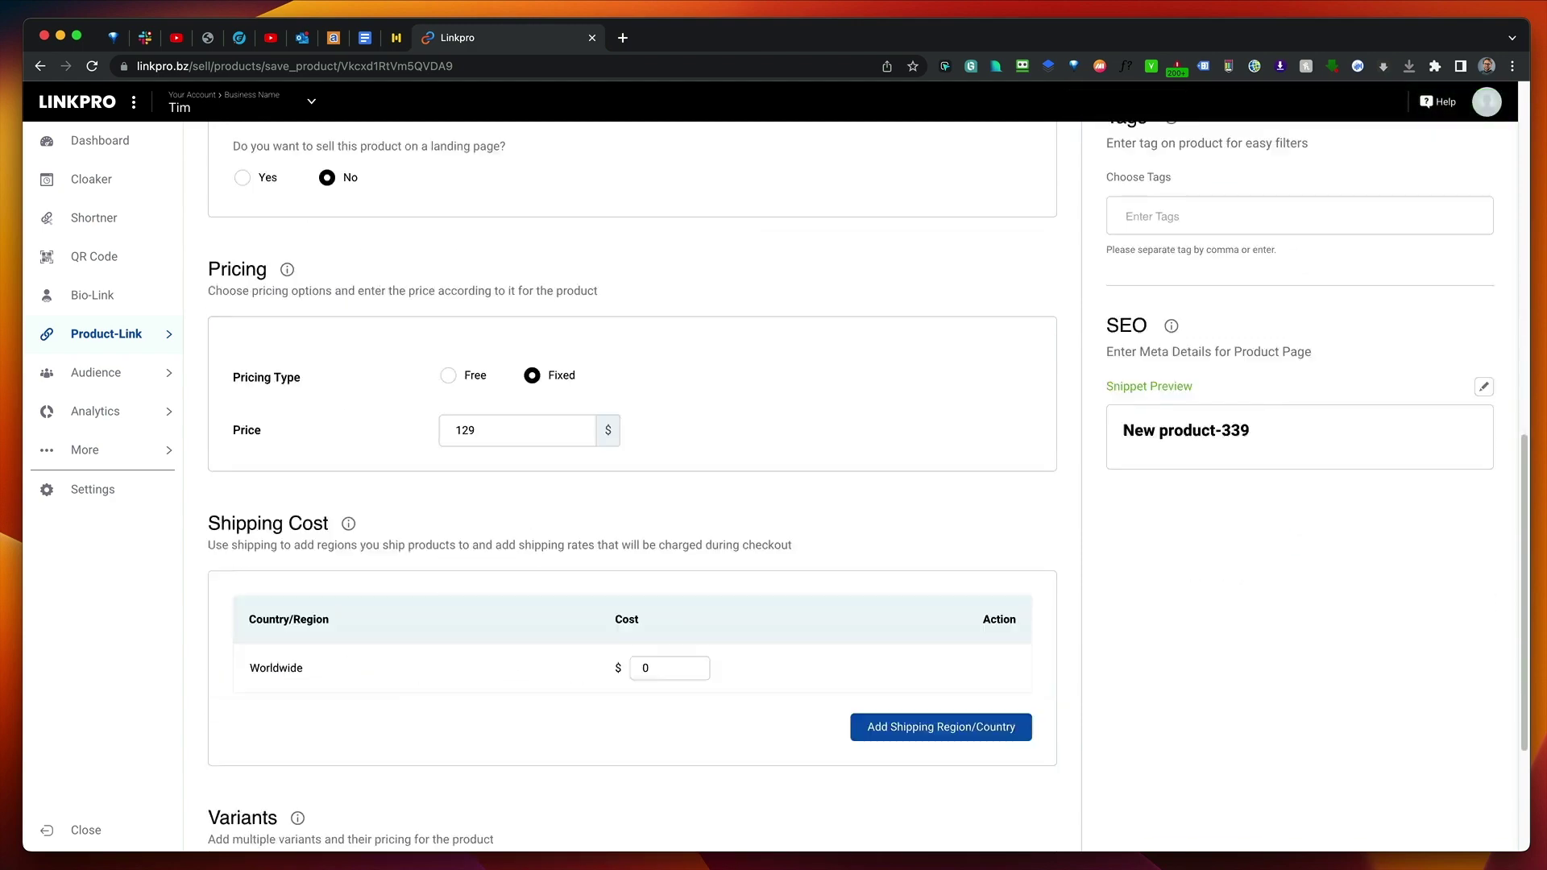
scroll(642, 569, "down", 3)
double_click(642, 570)
type("10")
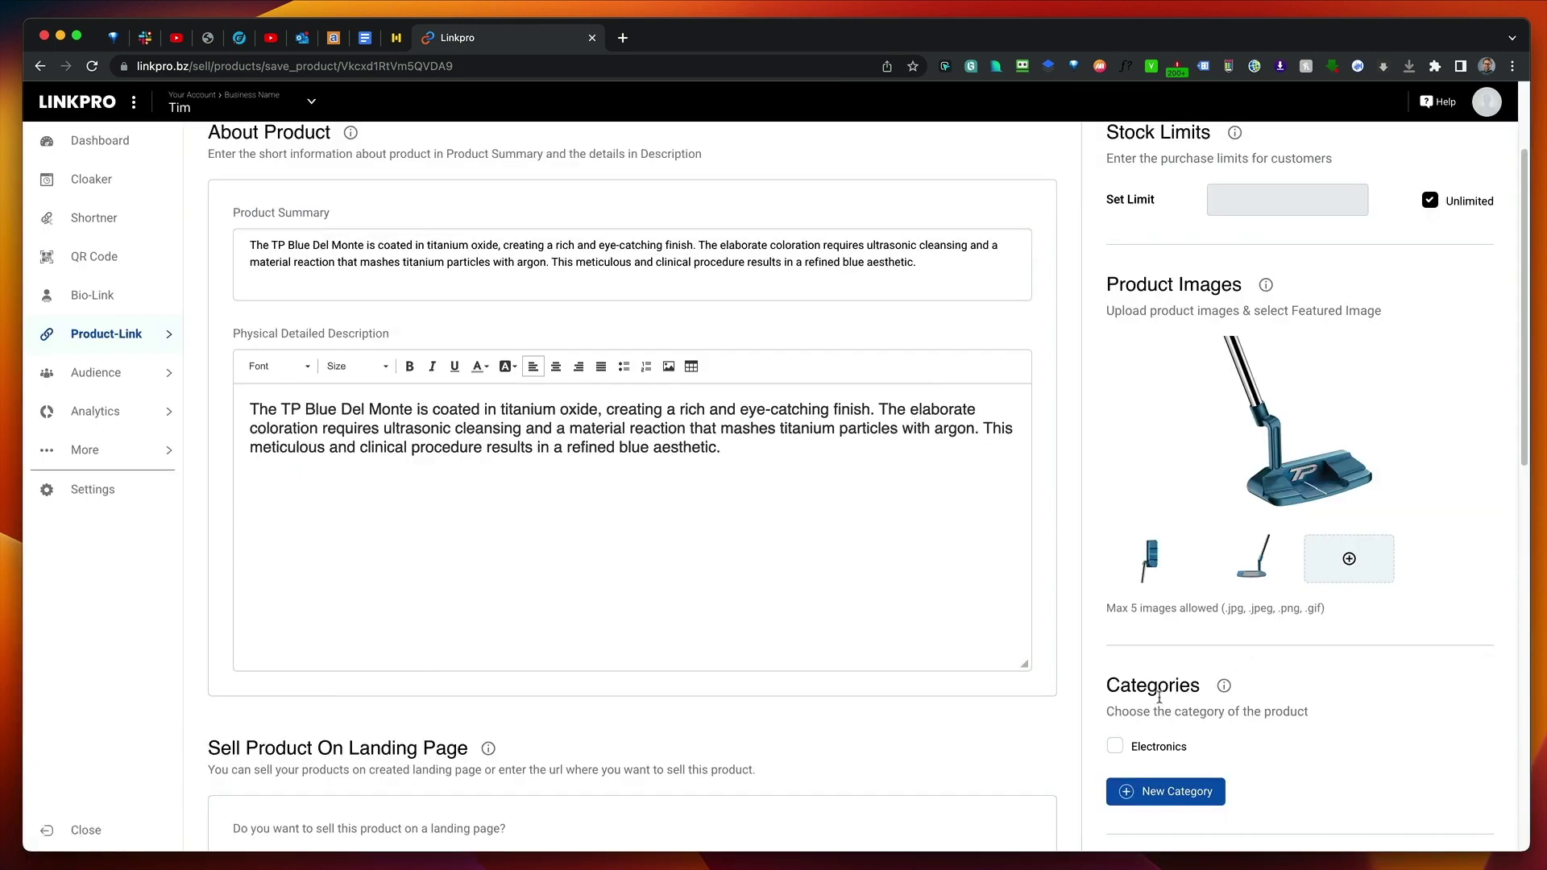
scroll(1160, 698, "up", 5)
Publish TP BLUE DEL MONTE publicly, effective now.
left_click(1439, 190)
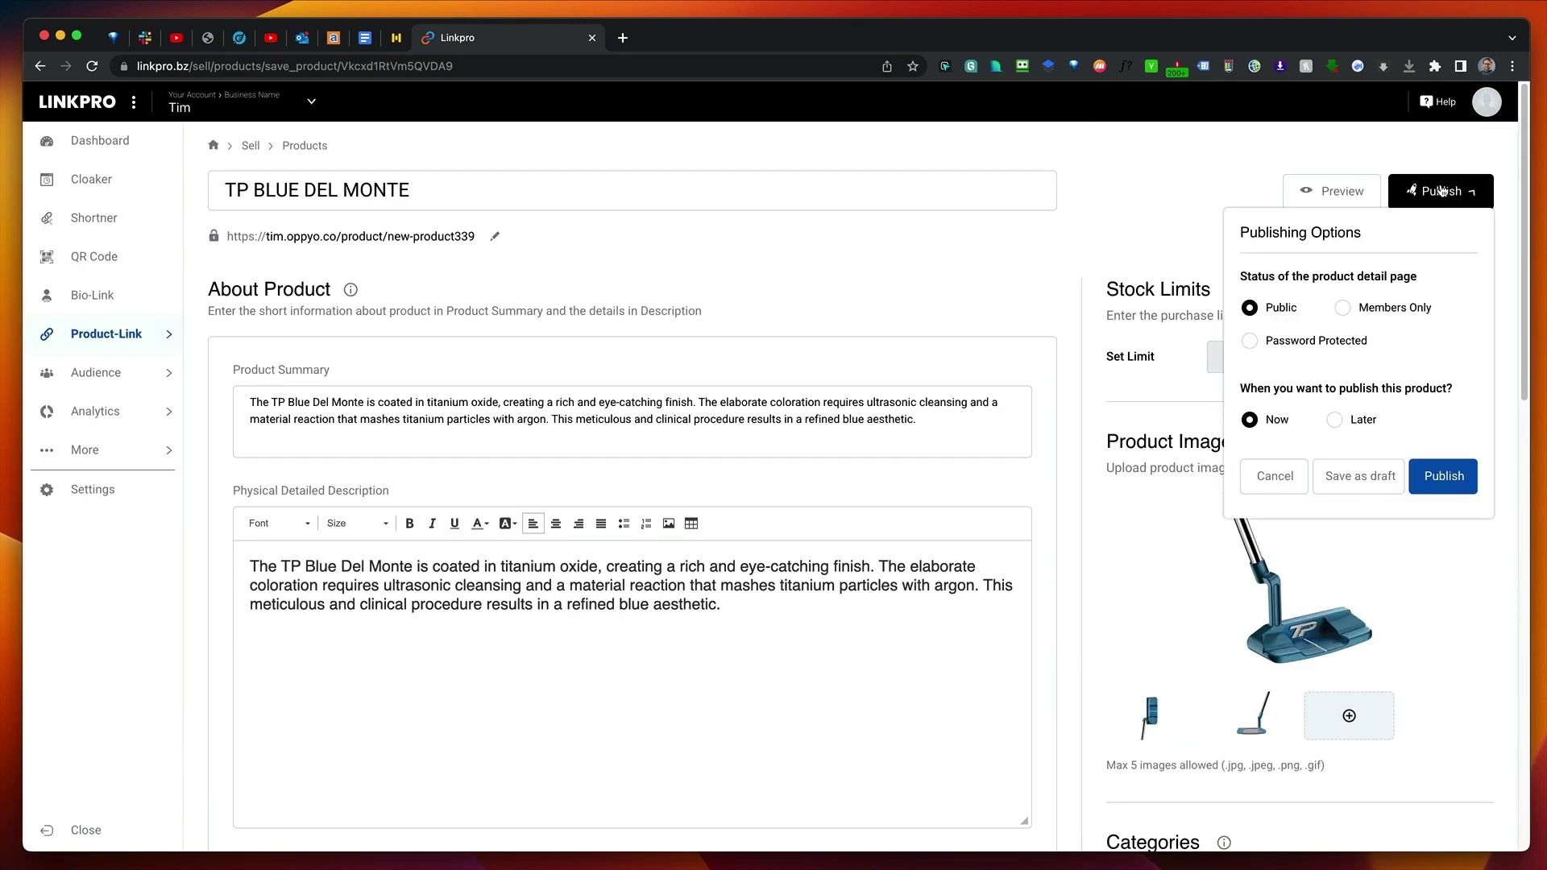
left_click(1443, 475)
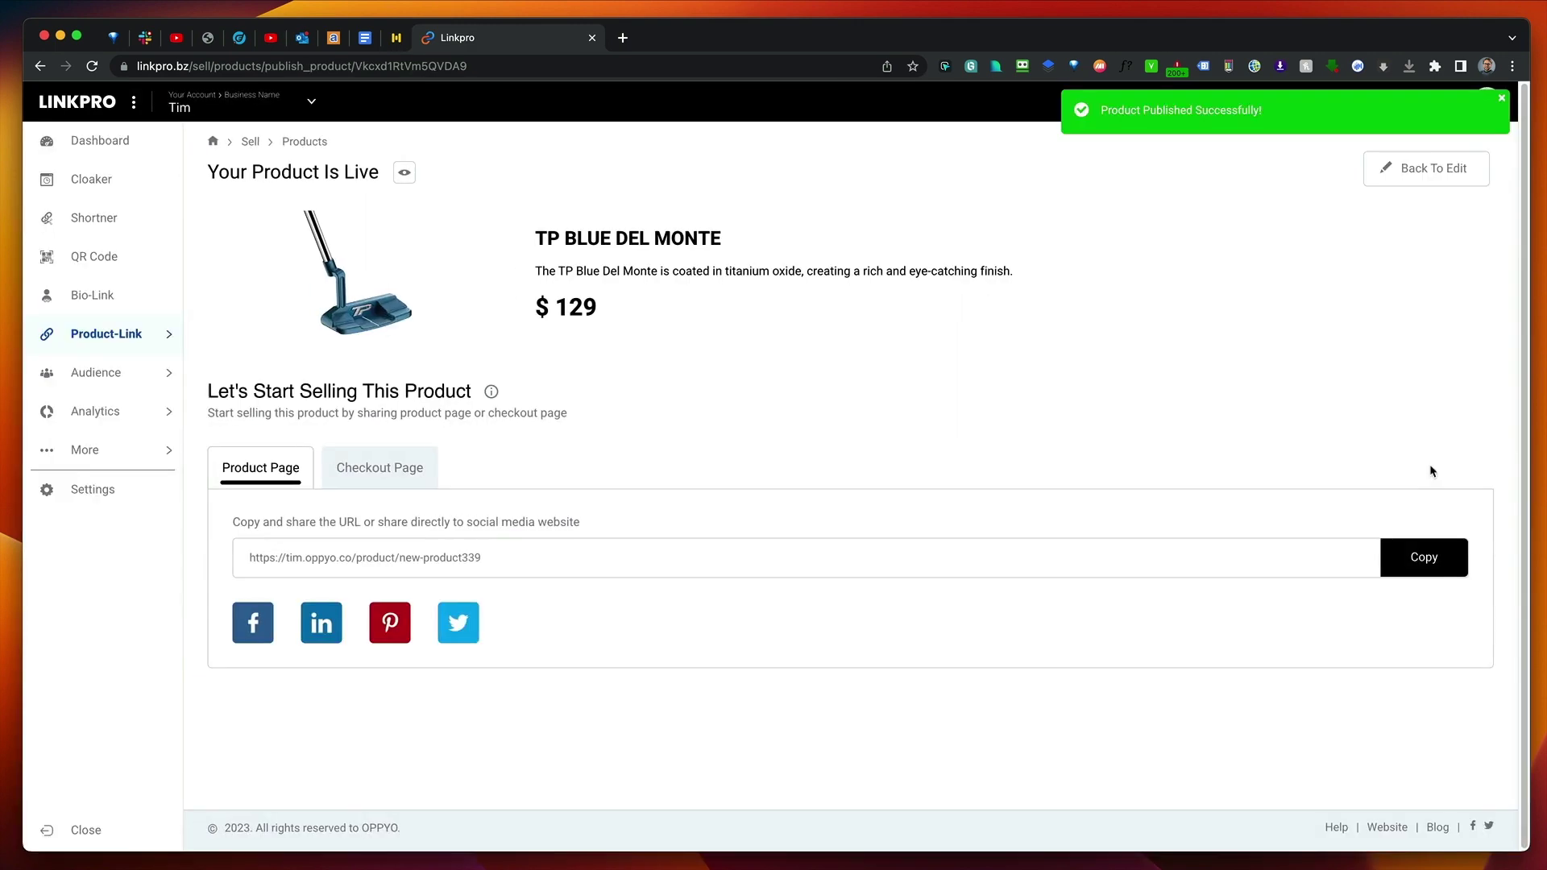
Copy the product page link and load it in a new browser tab.
left_click(1423, 557)
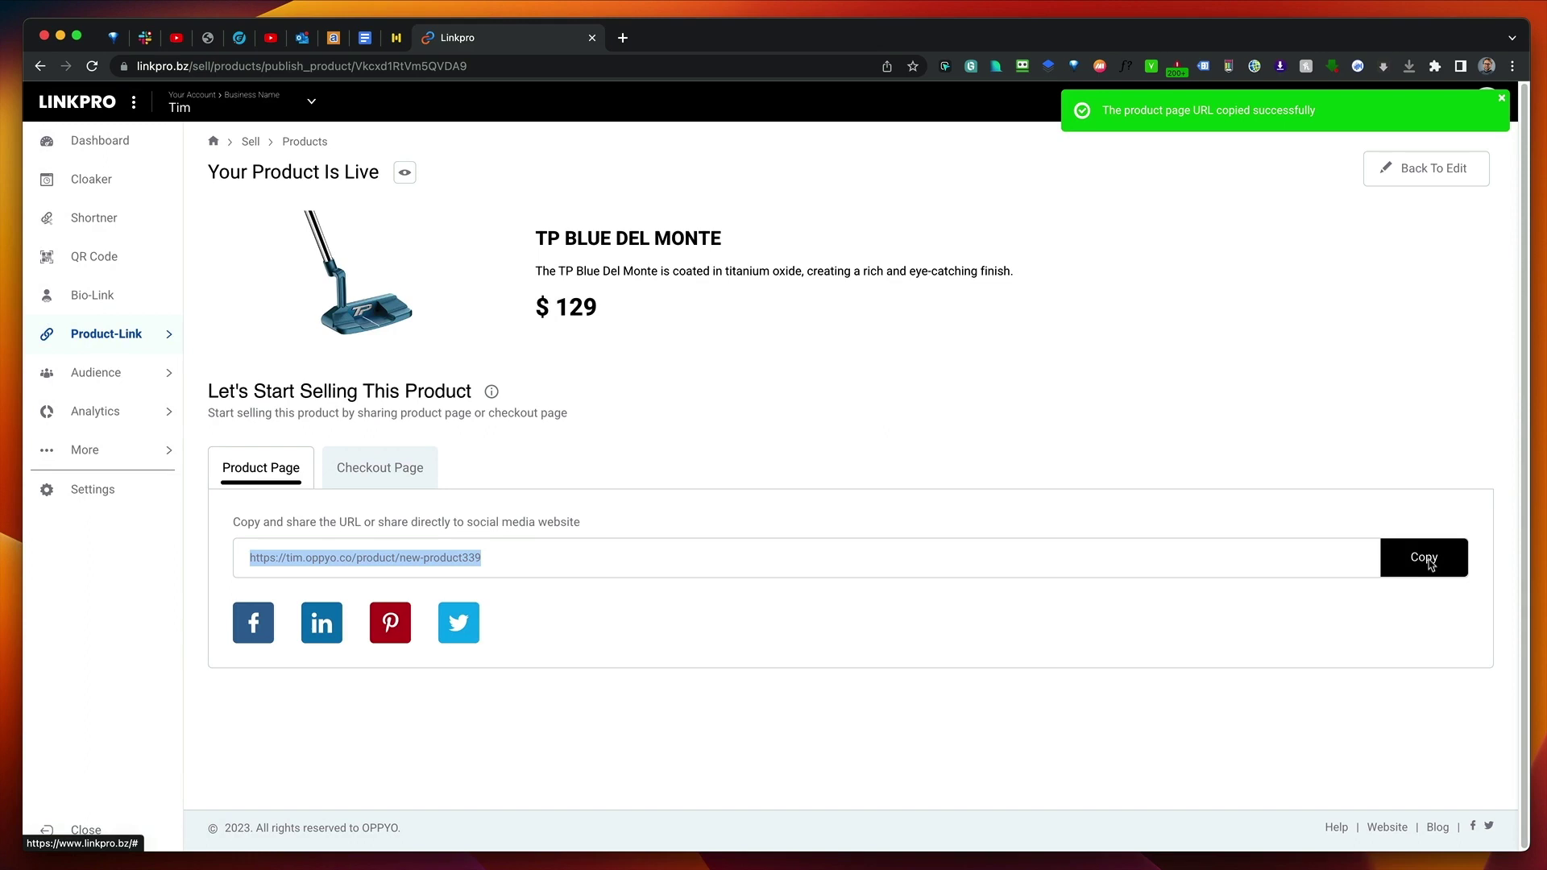
left_click(622, 37)
type("https://tim.oppyo.co/product/new-product339")
key("Return")
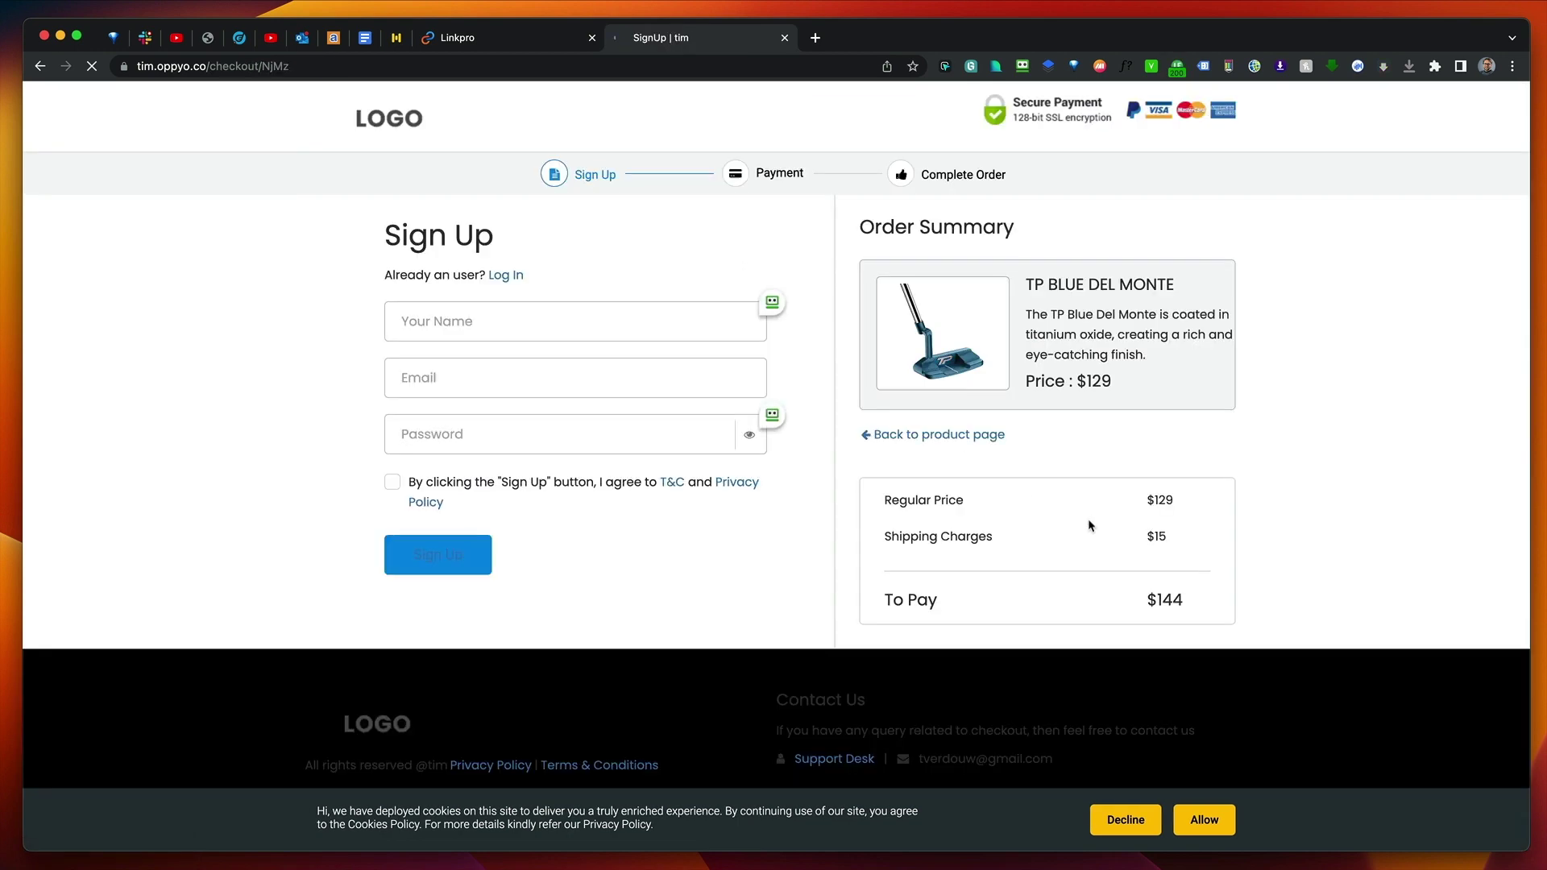
Switch back to the LinkPro tab and return to the main Dashboard.
left_click(532, 37)
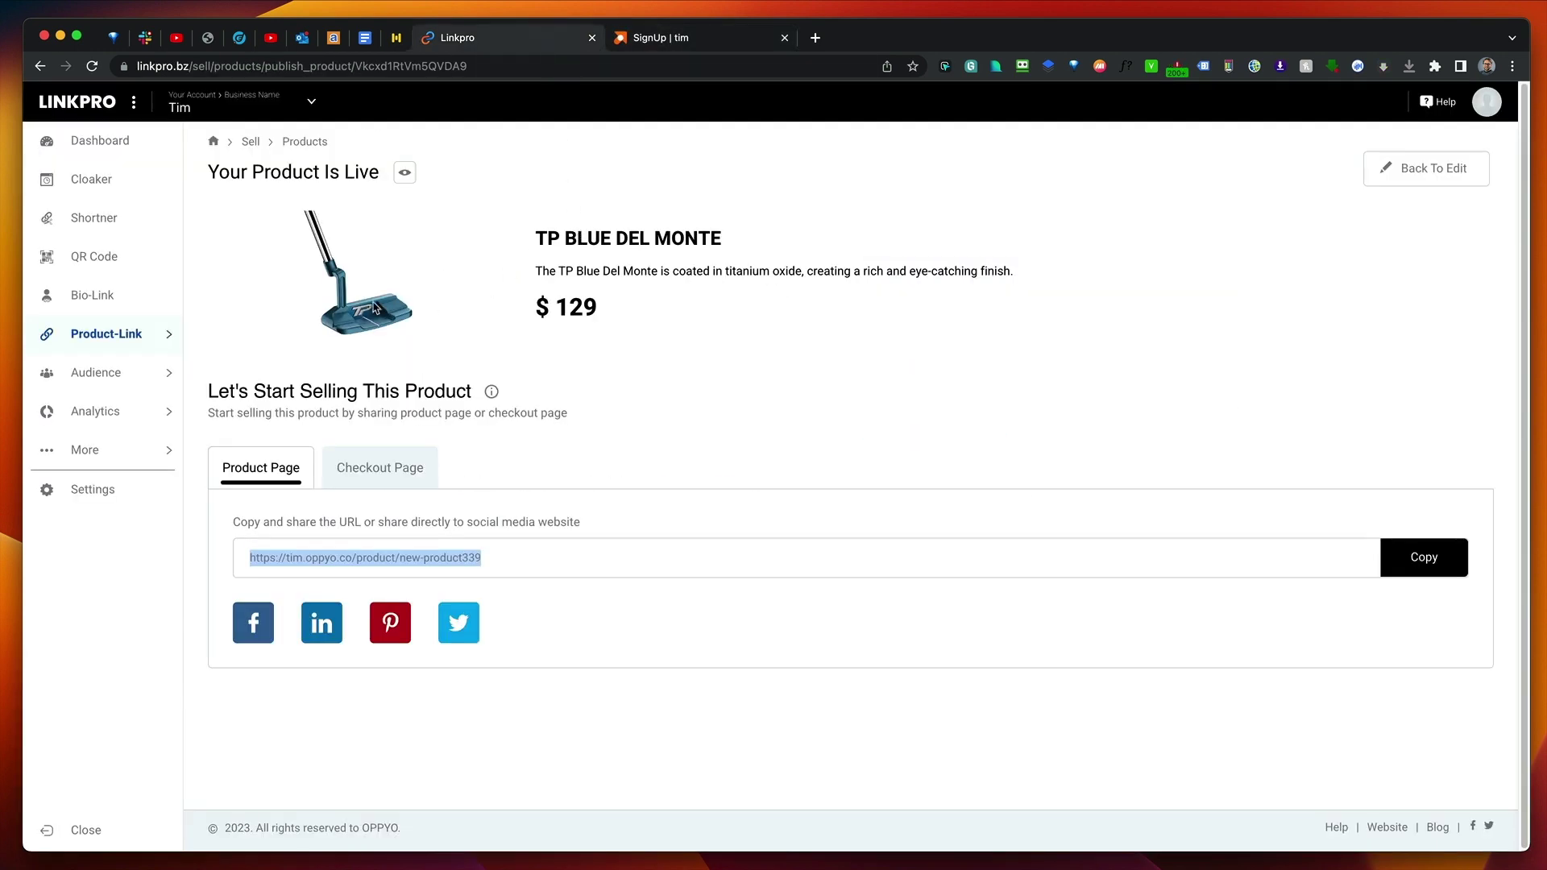
key("super+Tab")
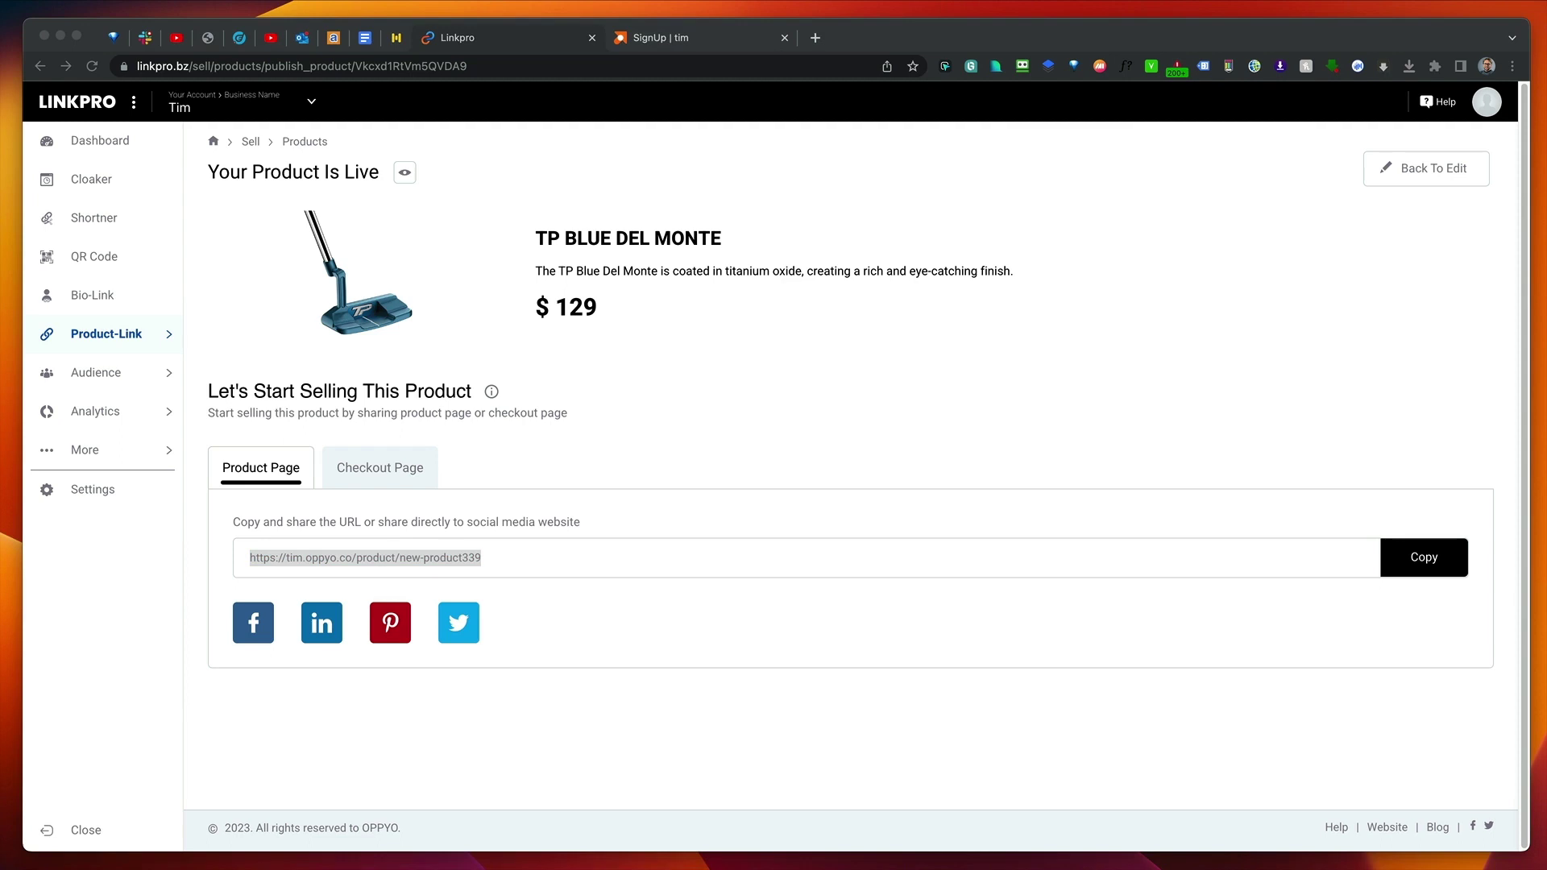
left_click(715, 449)
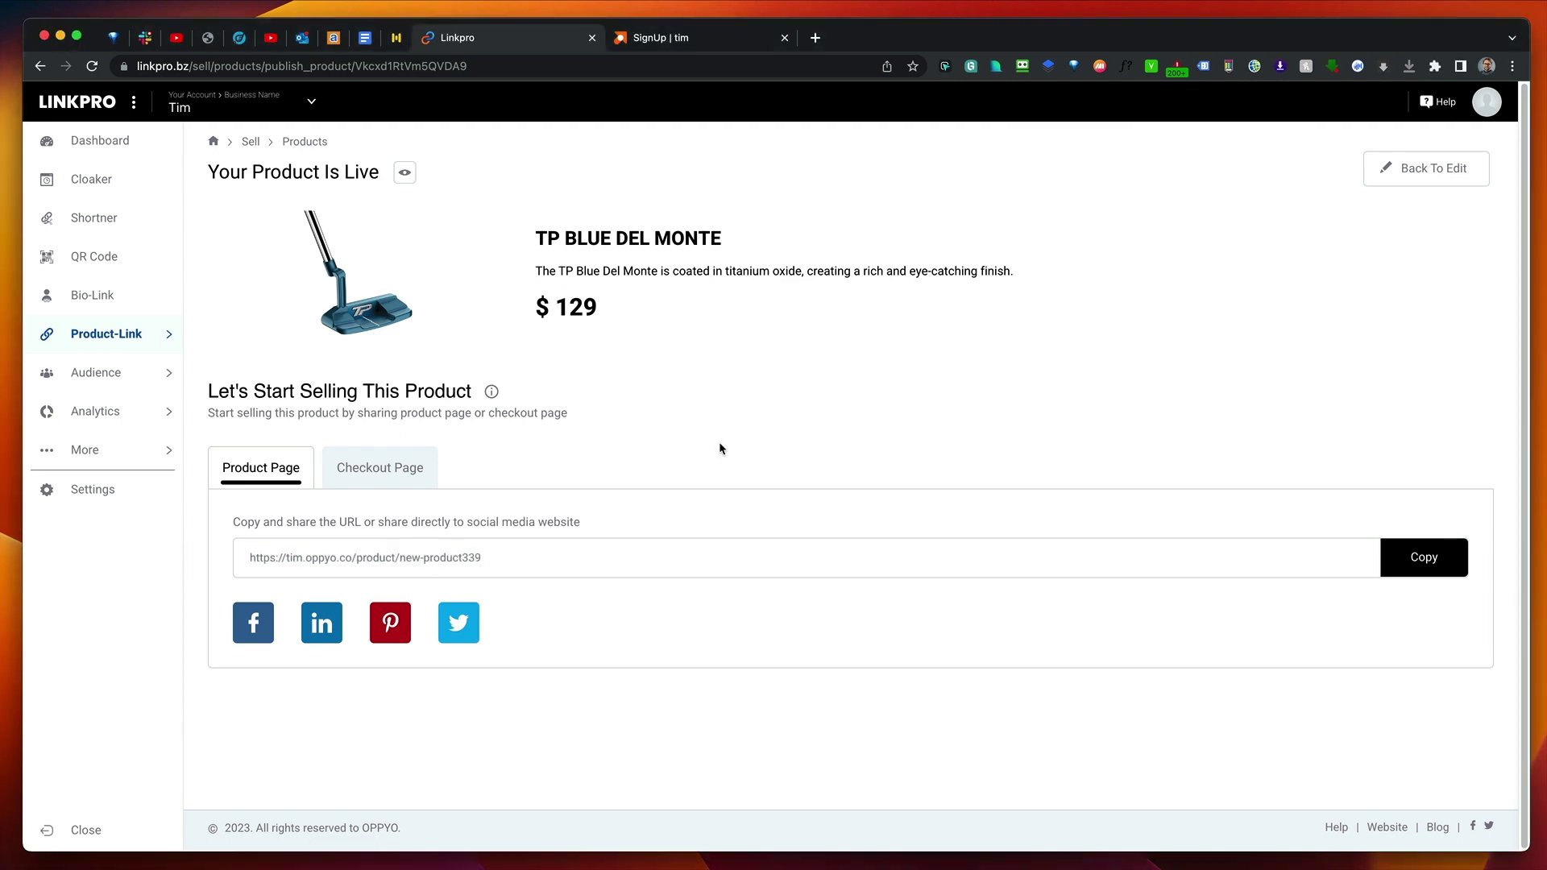
left_click(118, 142)
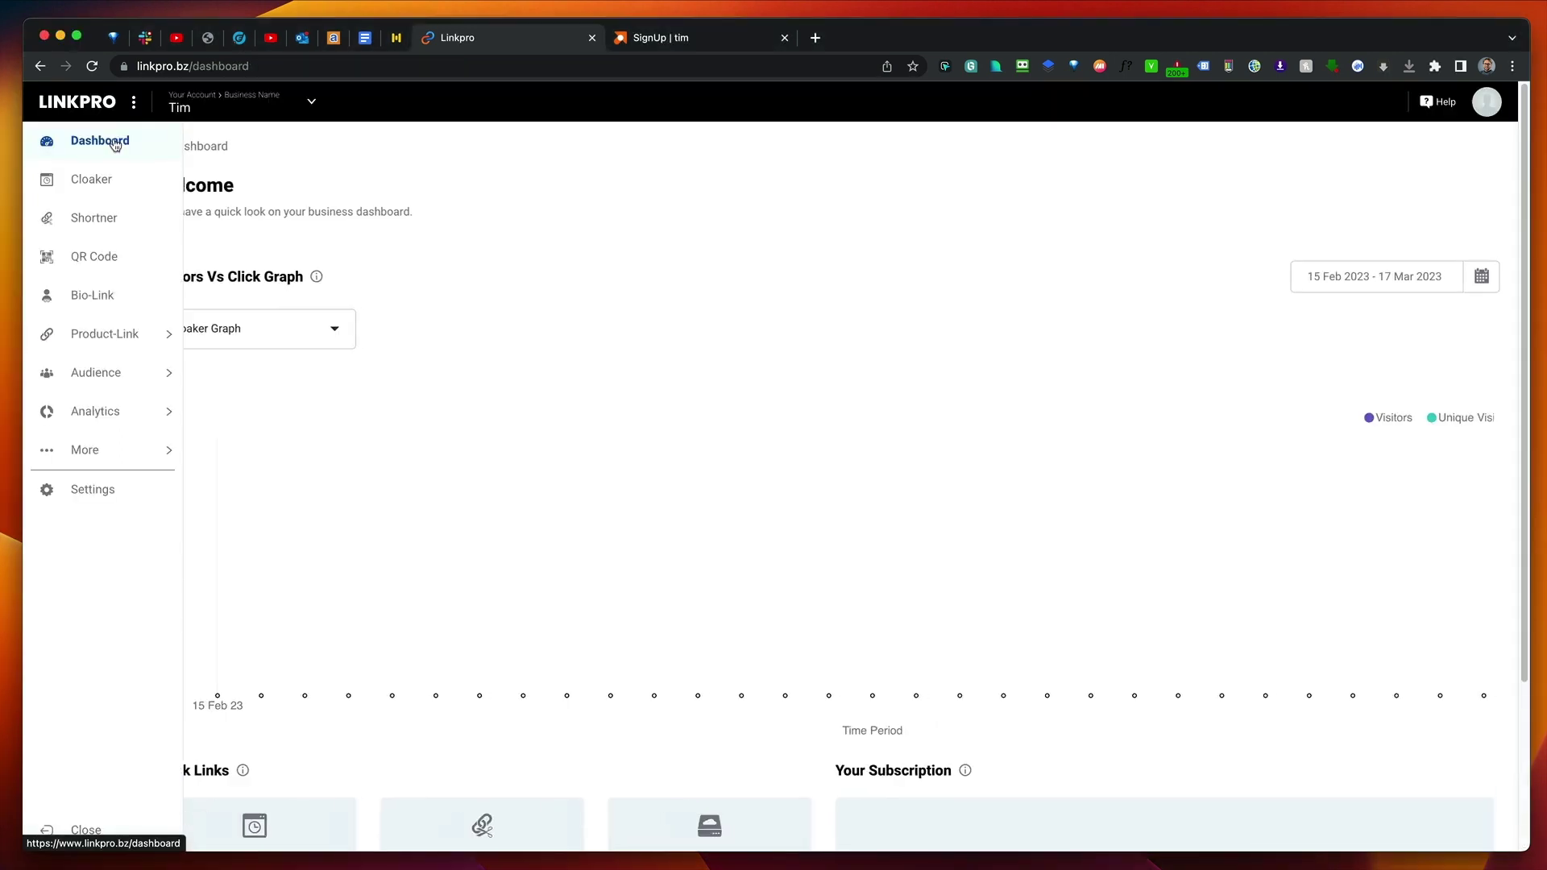